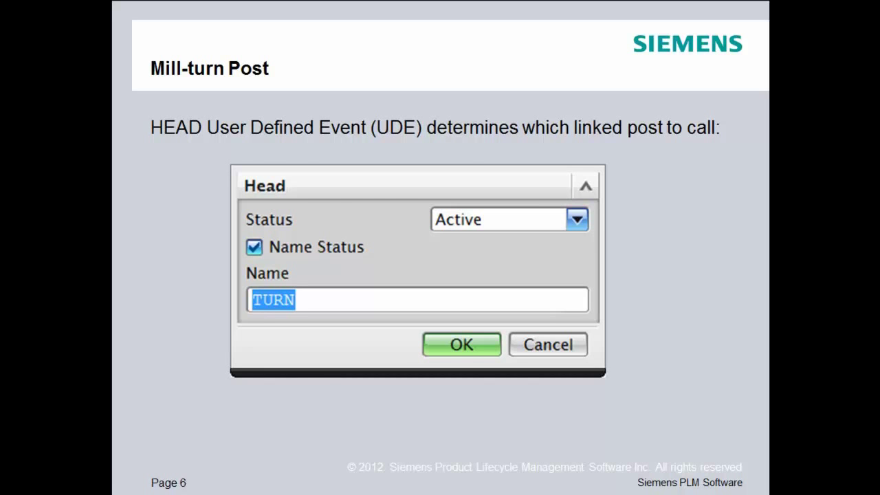
Advance the slideshow through the Lathe scenario slide to the Demo slide.
key(Right)
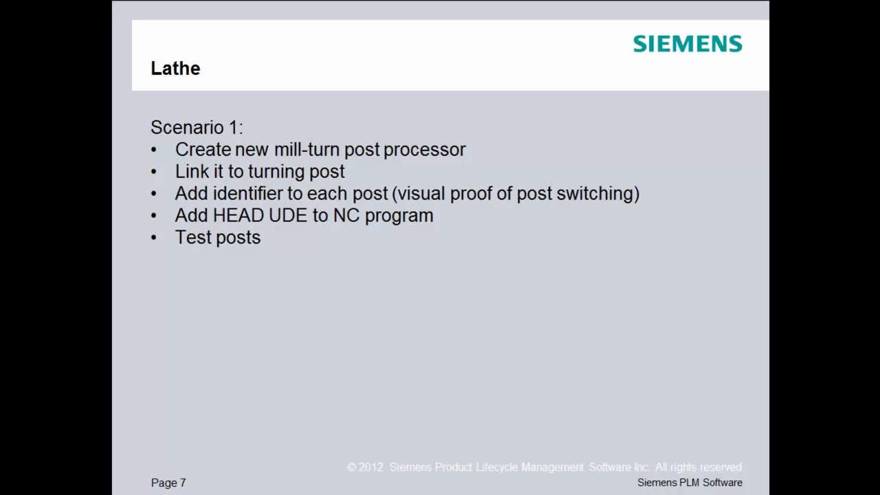
key(Right)
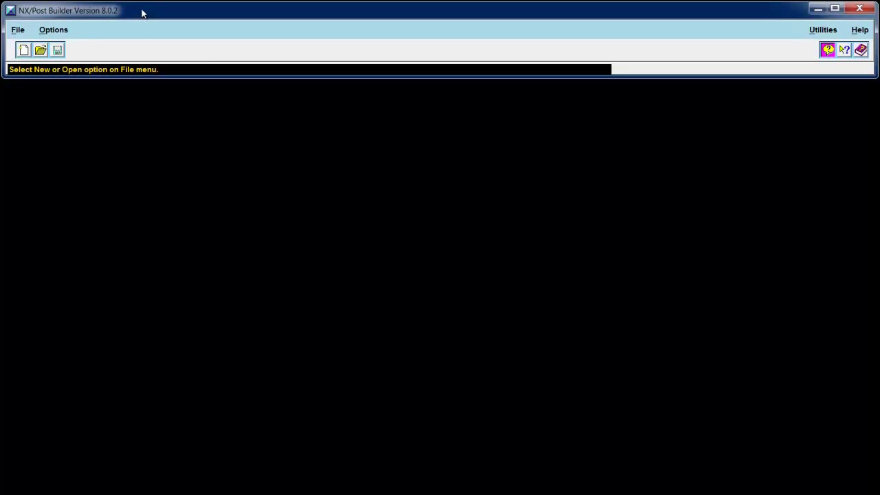
Create a millimetre 3-Axis Mill-Turn (XZC) post on SIEMENS Sinumerik_840D_millturn, named 3axis_millturn_main.
click(18, 29)
click(41, 46)
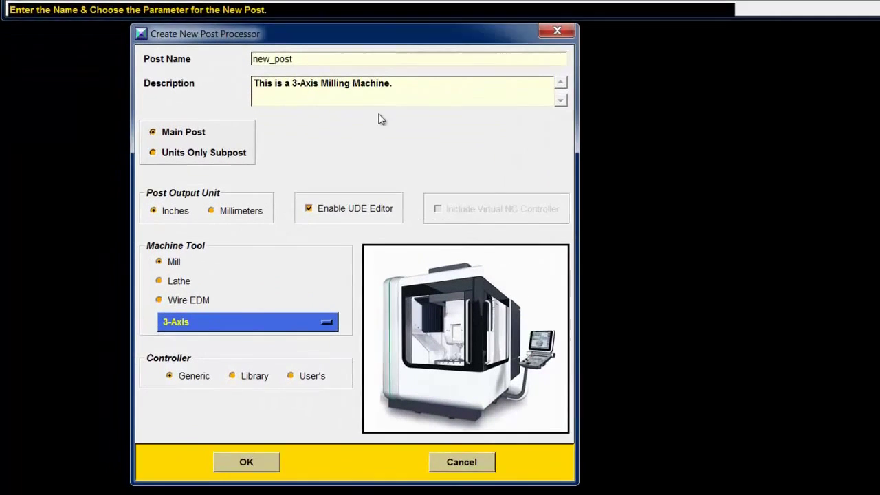
click(233, 196)
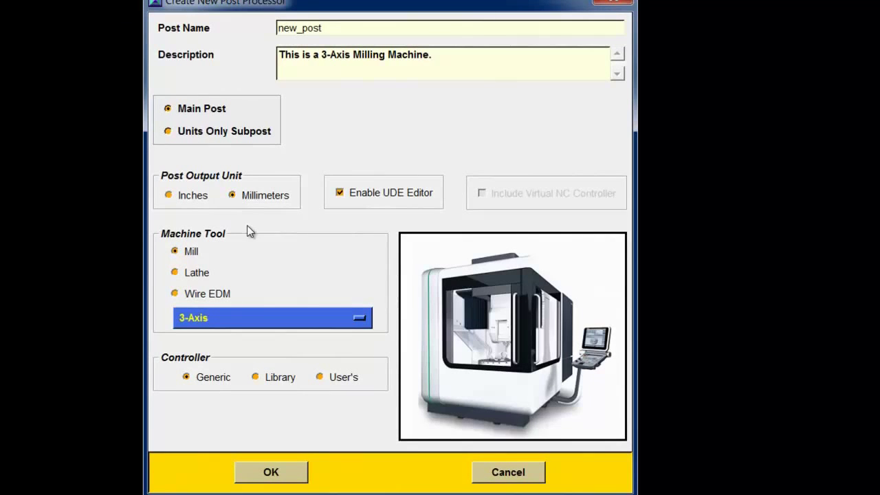
click(251, 324)
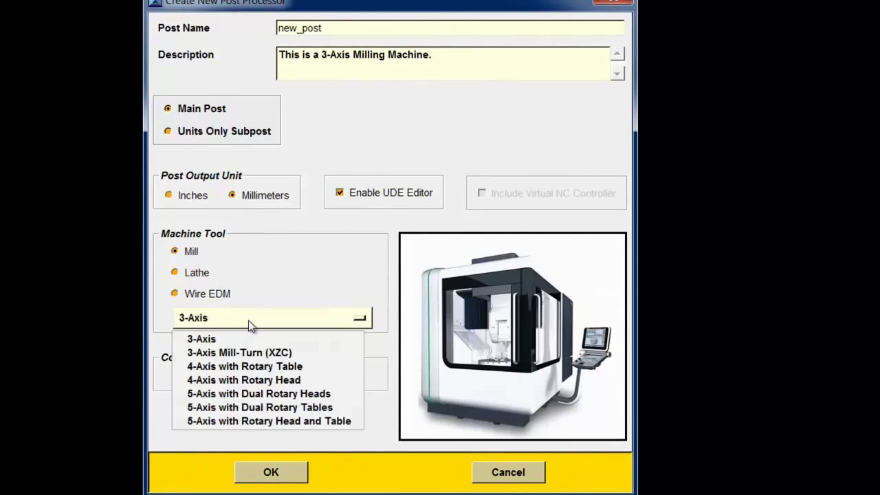
click(278, 354)
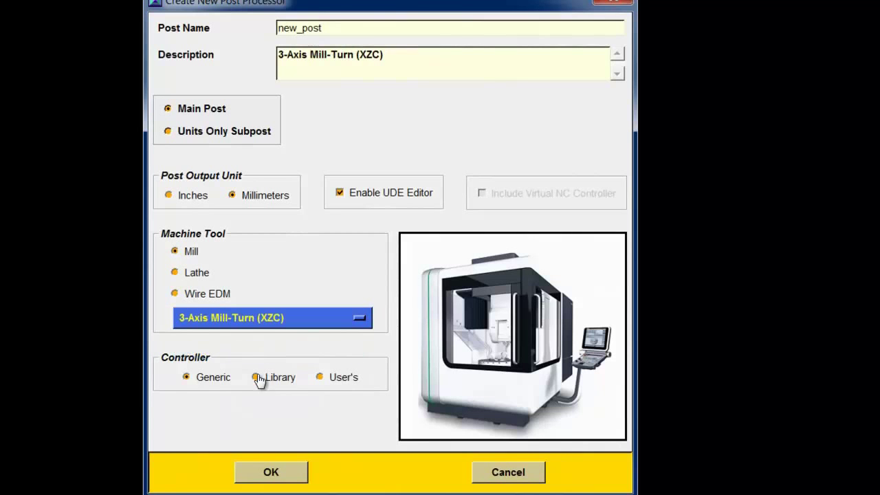
click(257, 377)
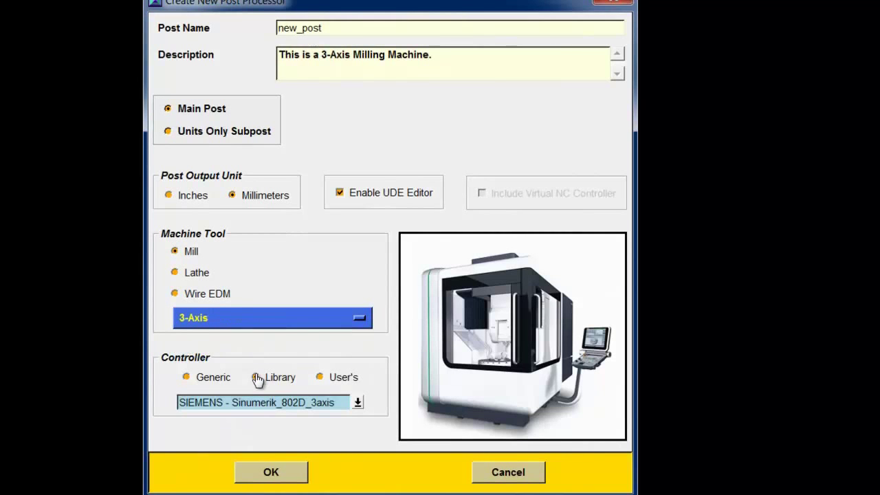
click(357, 403)
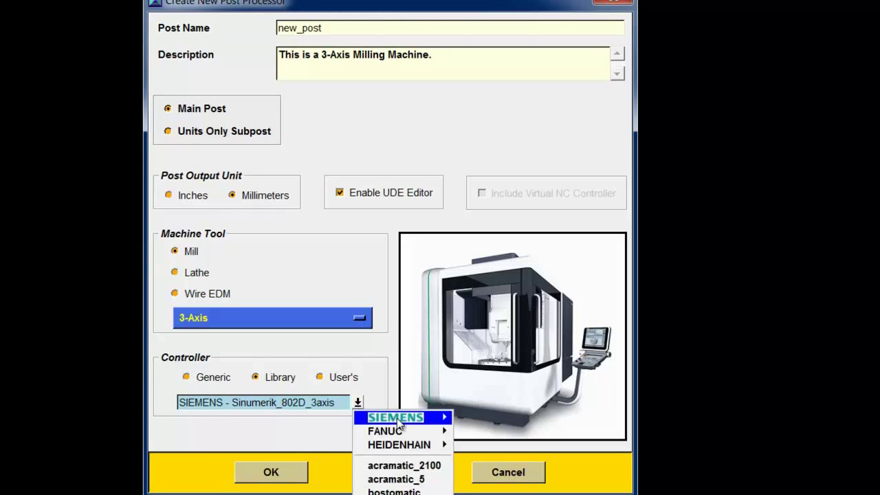
mouse_move(396, 418)
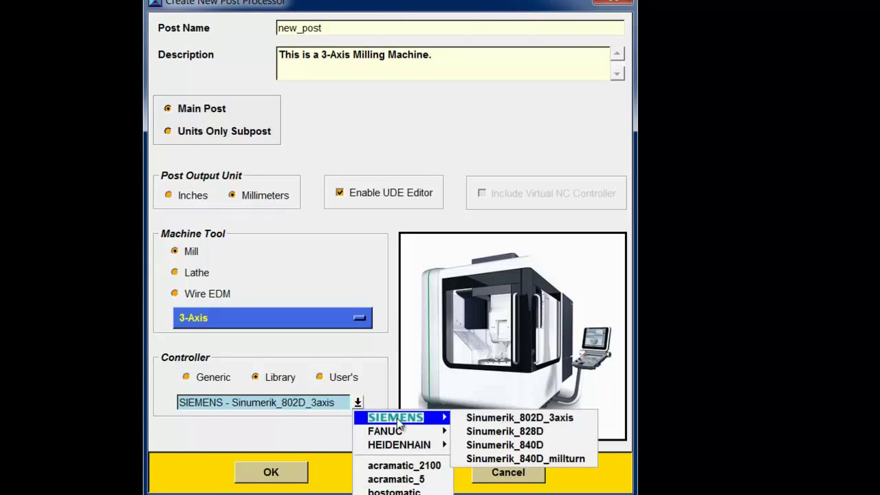
click(562, 460)
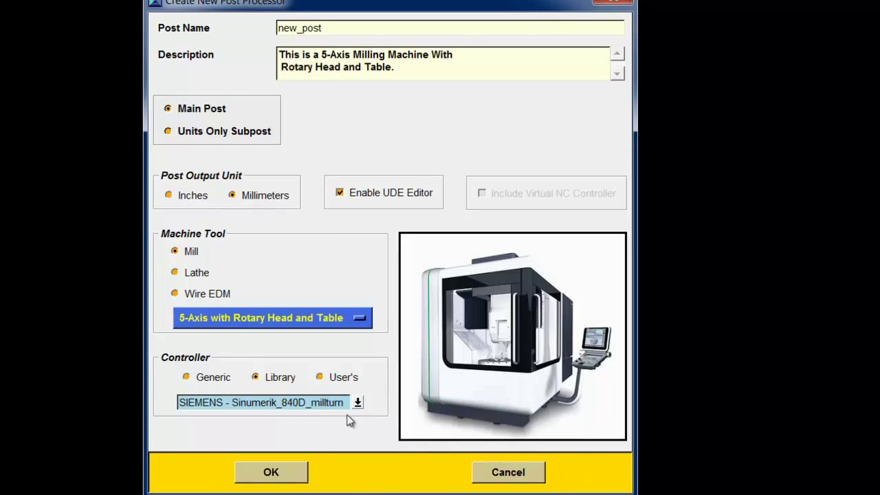
drag(322, 28, 275, 30)
text(3axi)
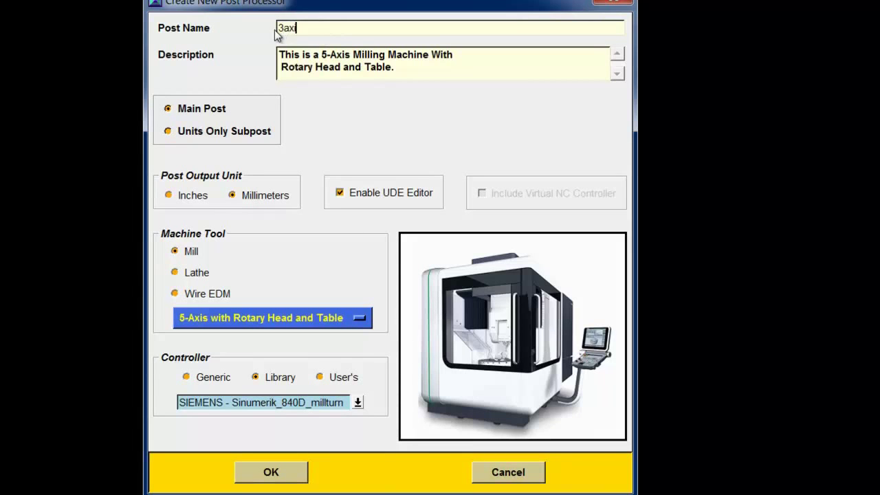
text(s_millturn_main)
click(285, 474)
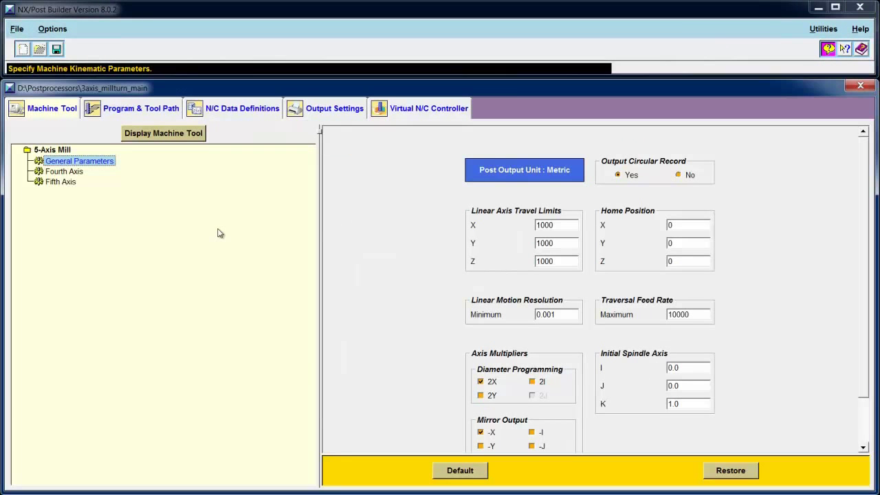
Enable linked posts and map a TURN head to the 2AxisLathe.pui post.
click(156, 112)
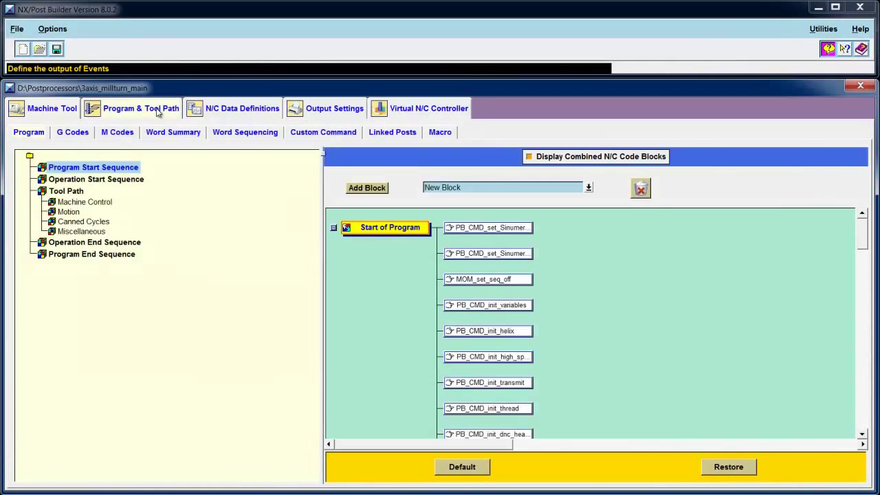
click(391, 133)
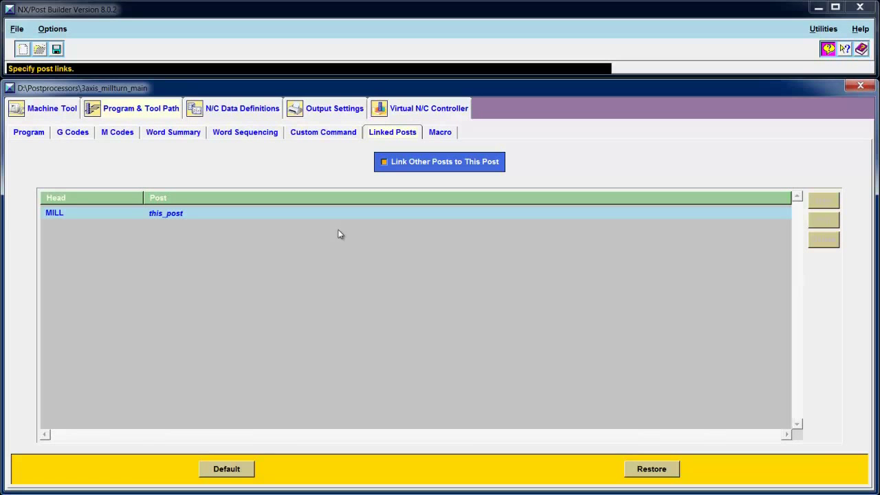
click(385, 163)
click(823, 201)
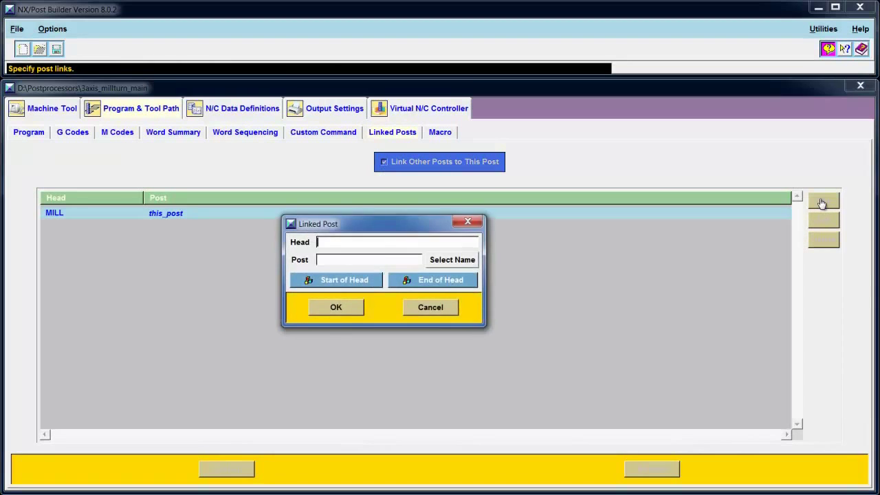
click(440, 264)
drag(471, 189, 374, 99)
click(344, 179)
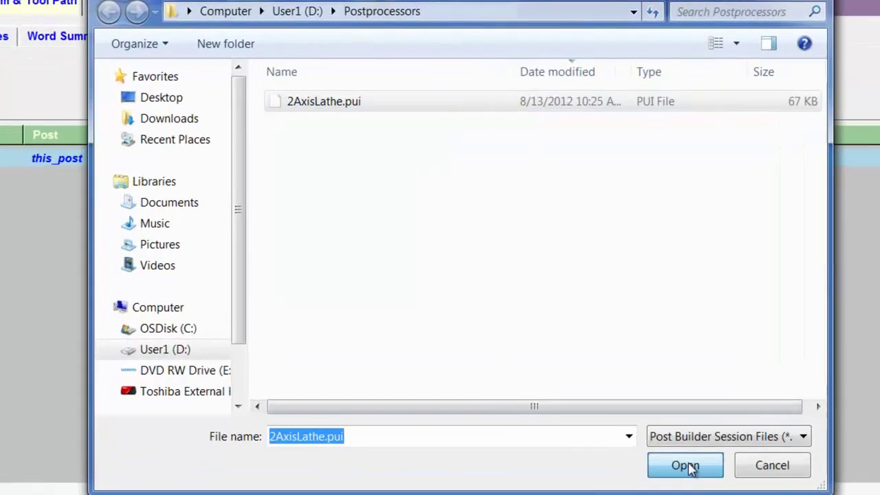
click(628, 422)
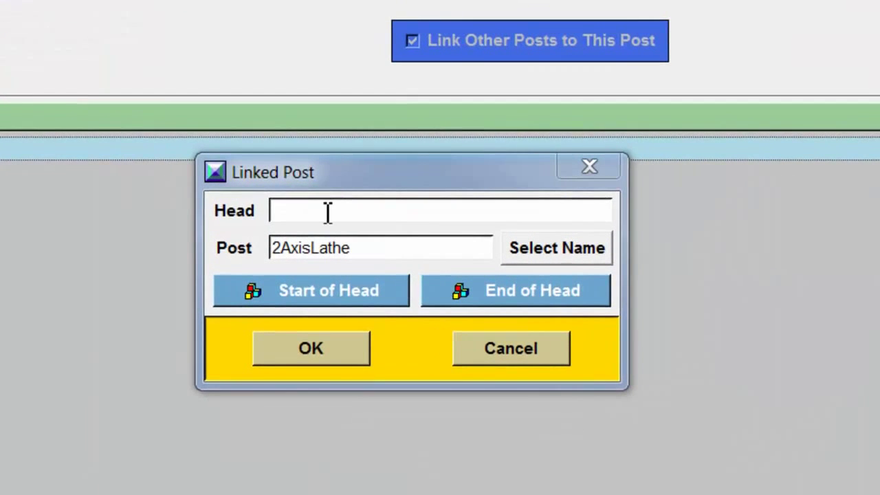
click(326, 212)
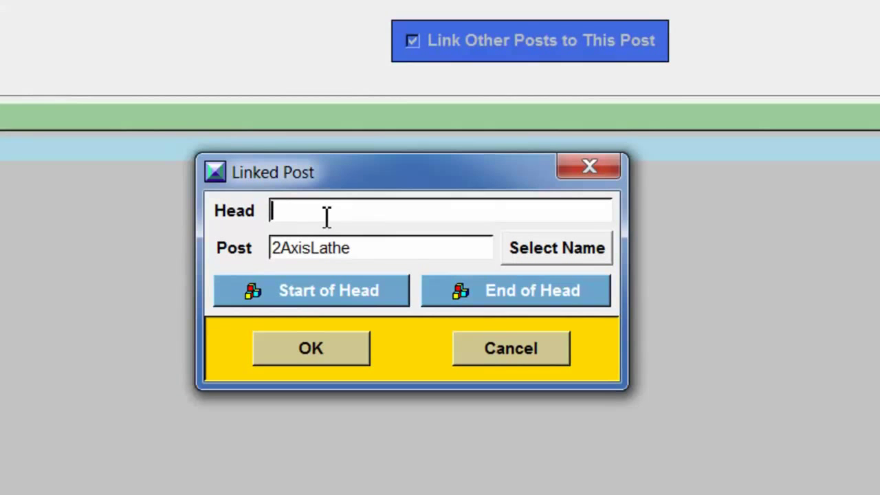
text(TURN)
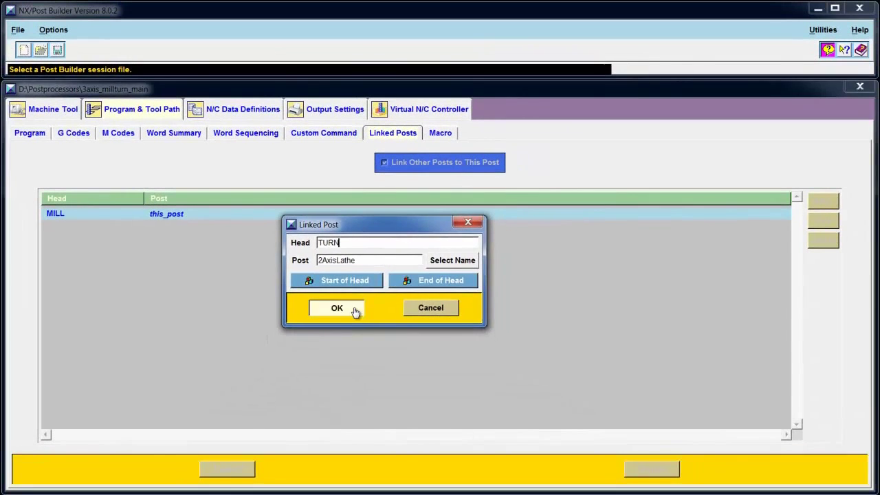
click(358, 341)
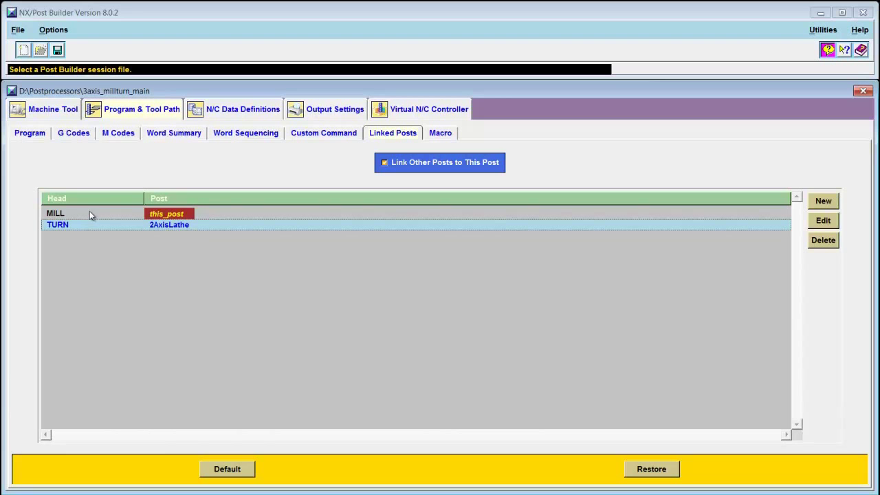
Insert a MILL MILL MILL MILL operator message after PB_CMD_MILL_setting, then save as 3axis_millturn_main.pui.
click(40, 135)
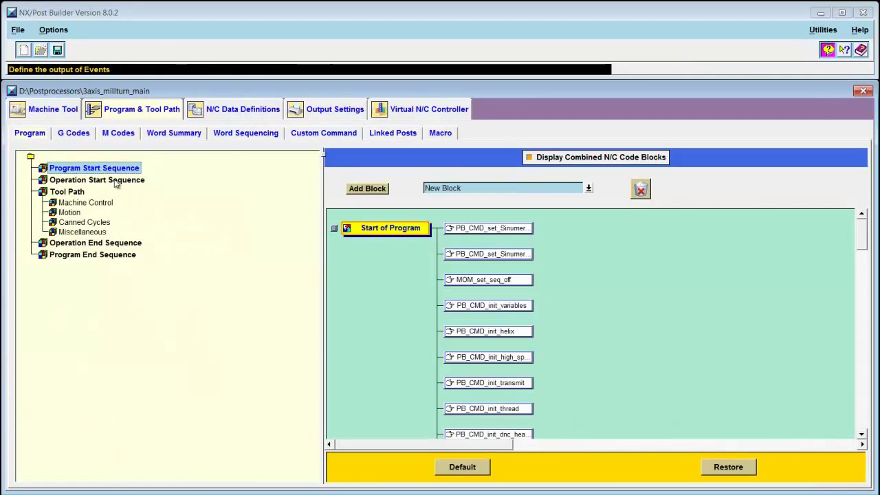
click(116, 181)
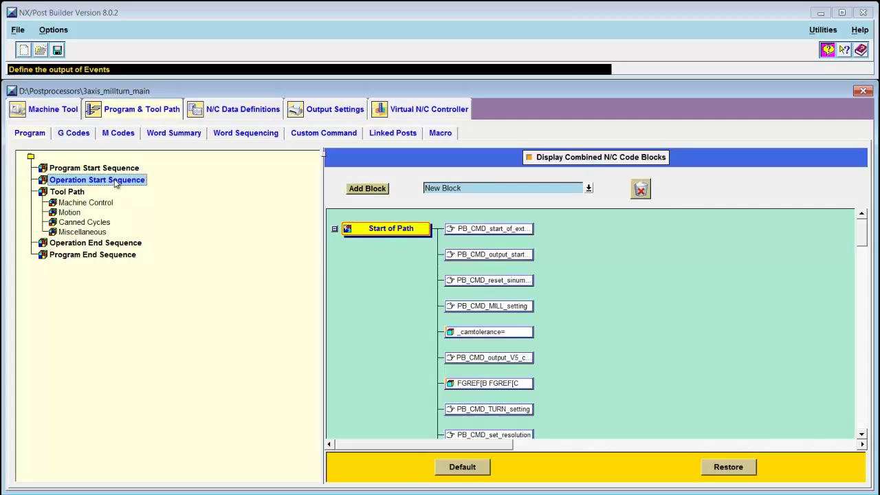
click(589, 189)
click(490, 213)
drag(367, 189, 550, 316)
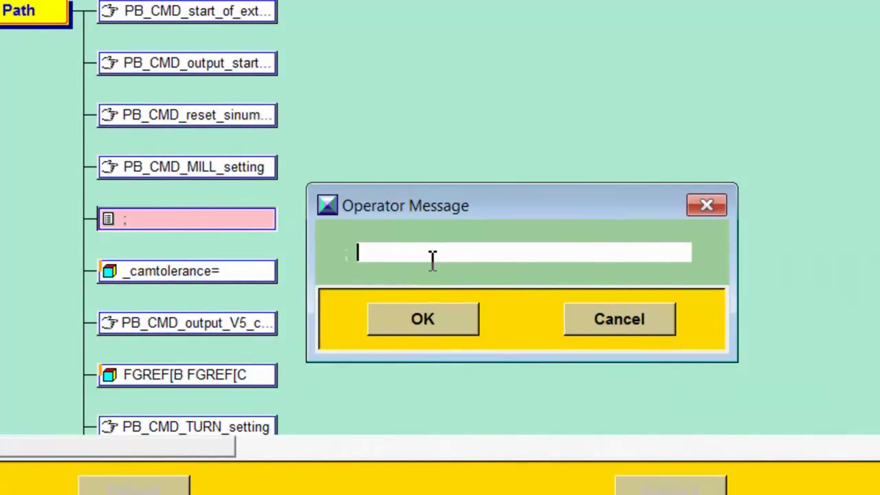
text(MILL MILL MILL ml)
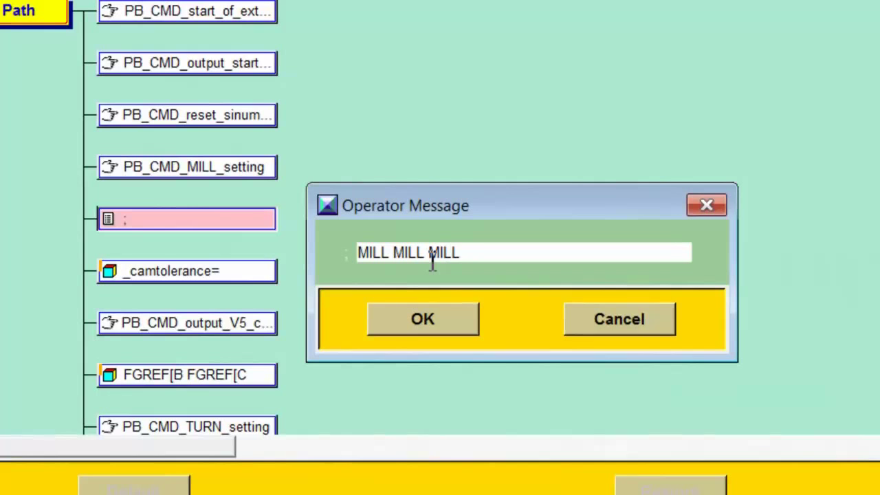
key(BackSpace)
key(BackSpace)
text(MILL)
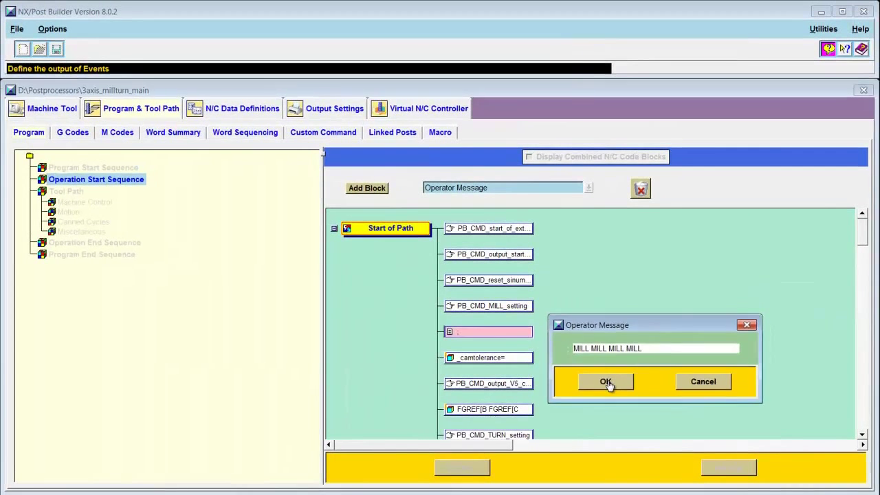
click(605, 382)
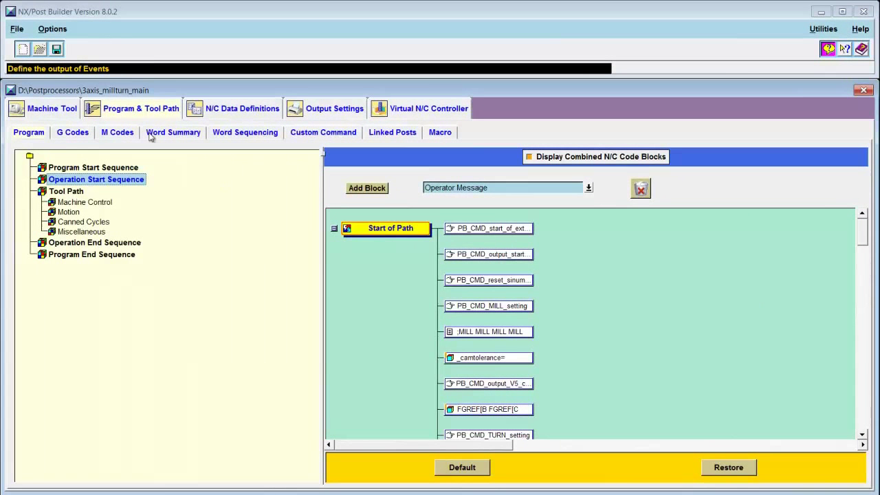
click(57, 50)
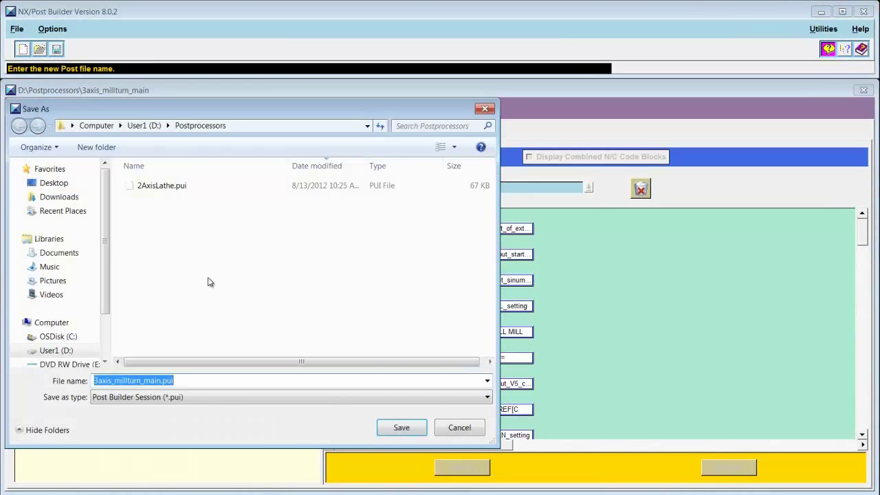
click(403, 428)
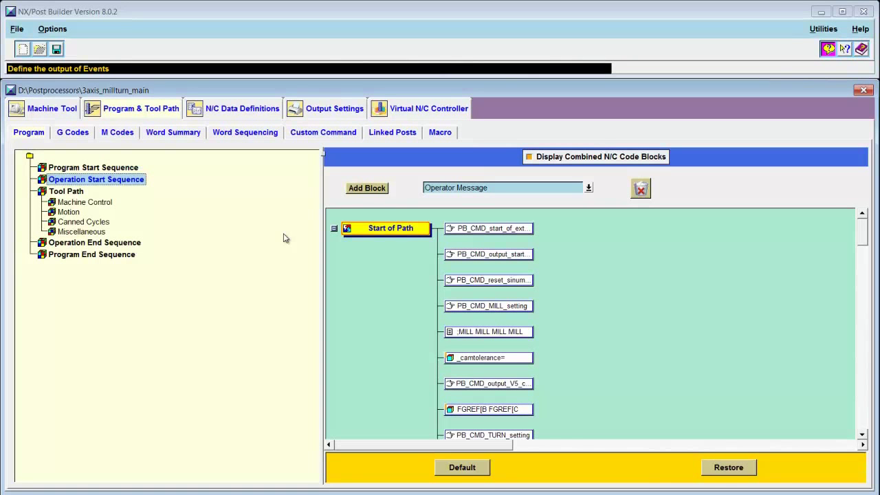
Close 3axis_millturn_main without further saving and reopen D:\Postprocessors\2AxisLathe from recent posts.
click(17, 29)
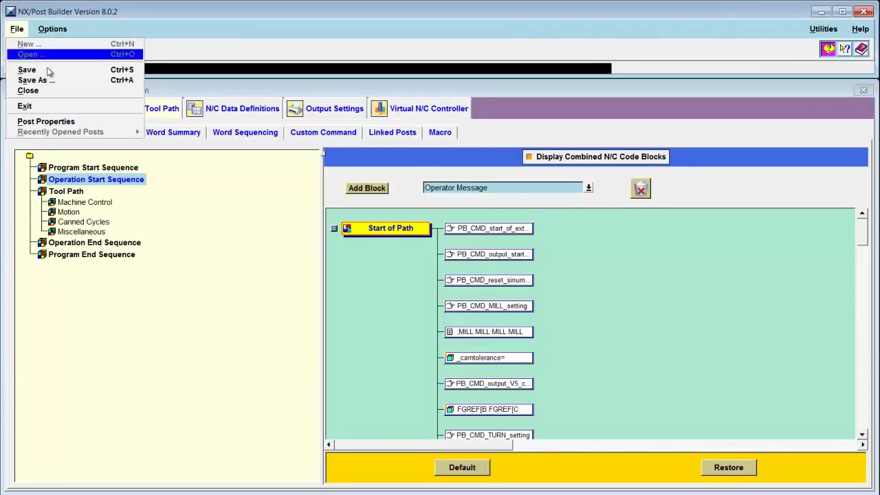
click(62, 92)
click(391, 317)
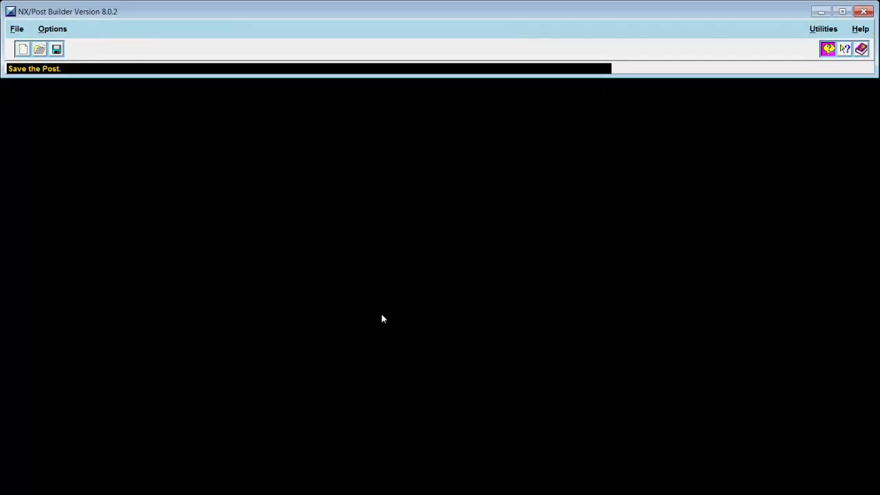
click(16, 29)
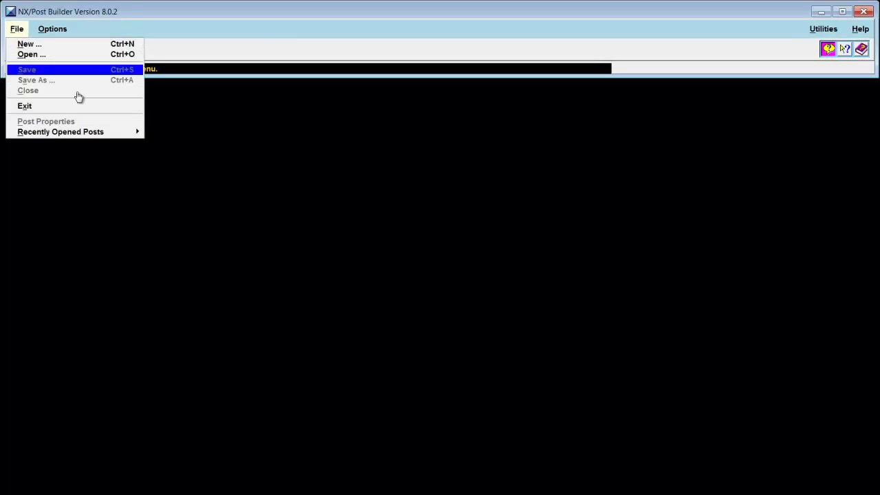
mouse_move(119, 132)
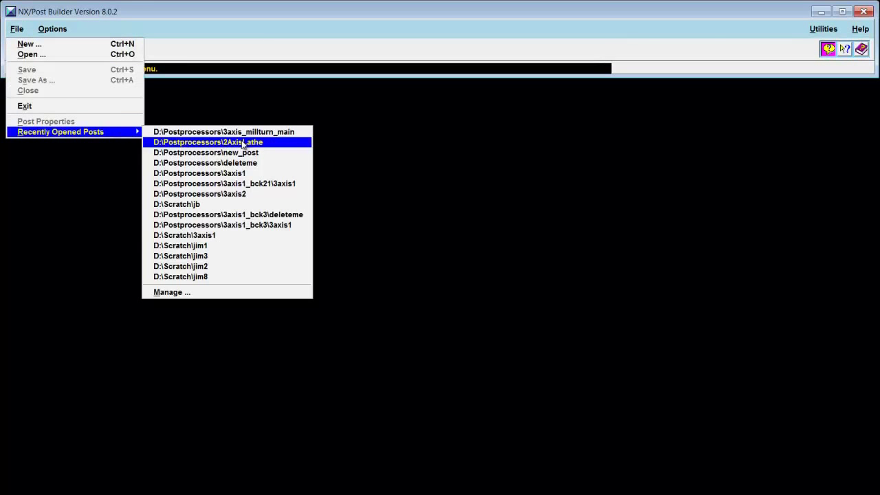
click(242, 143)
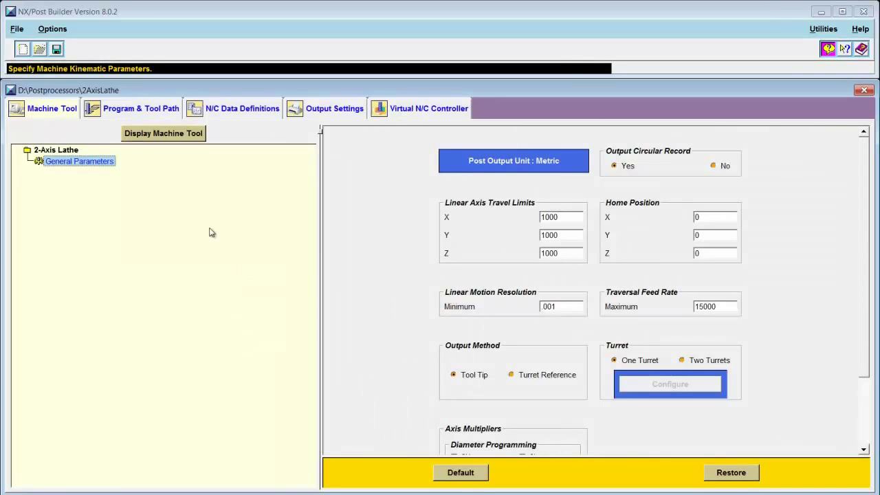
Add a TURN TURN TURN TURN operator message to Start of Path and save the lathe post.
click(143, 112)
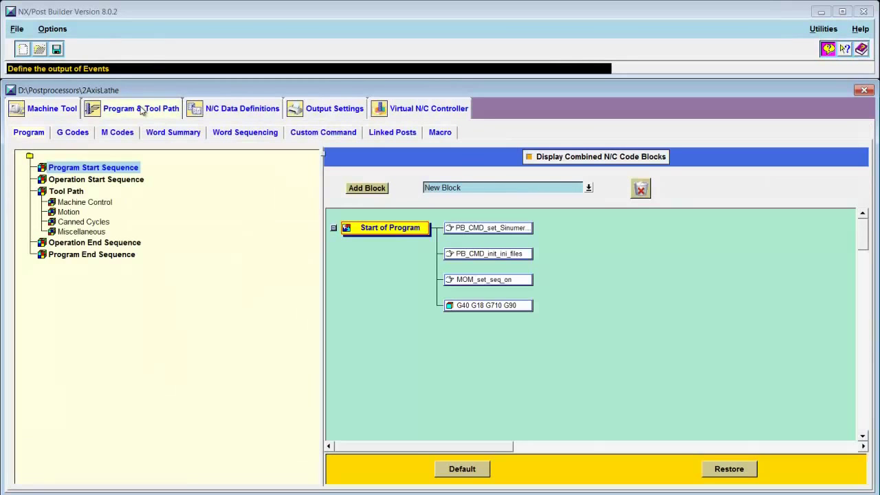
click(120, 180)
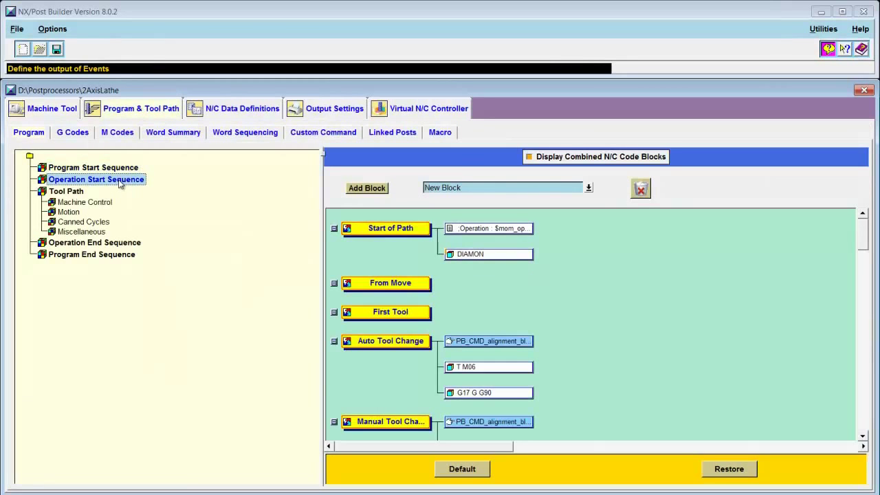
click(589, 188)
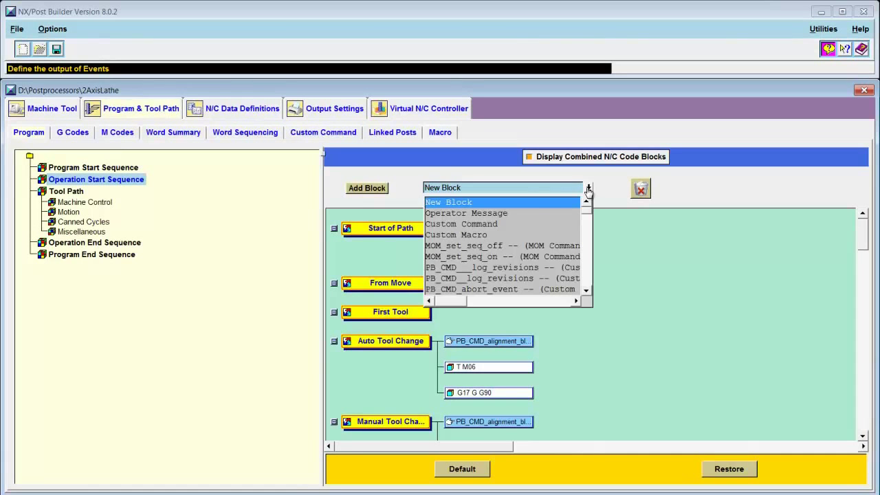
click(502, 213)
drag(367, 187, 540, 237)
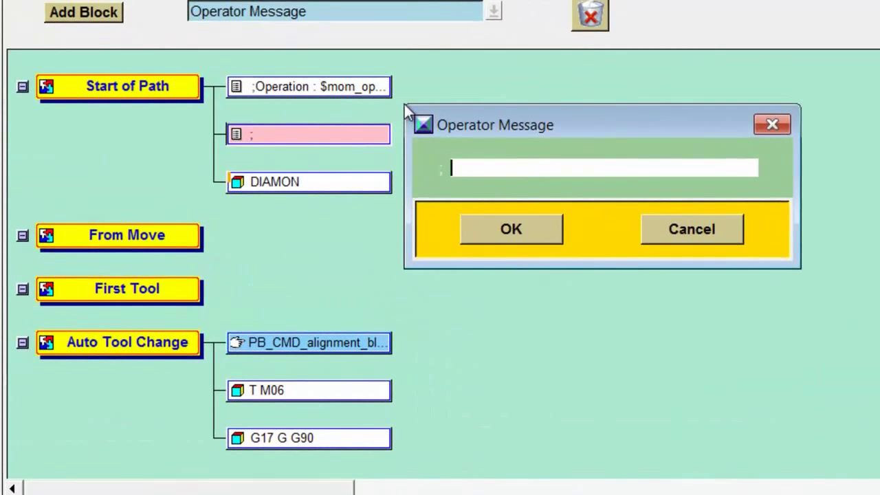
text(TURN TURN )
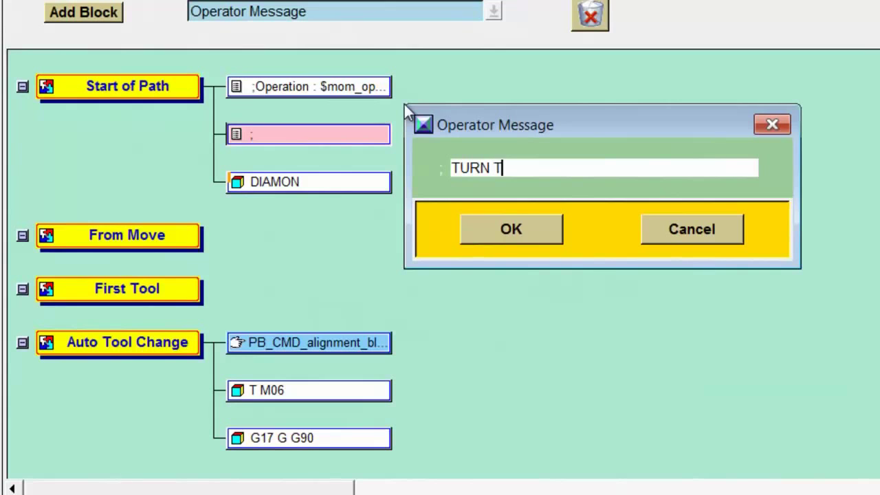
text(TURN)
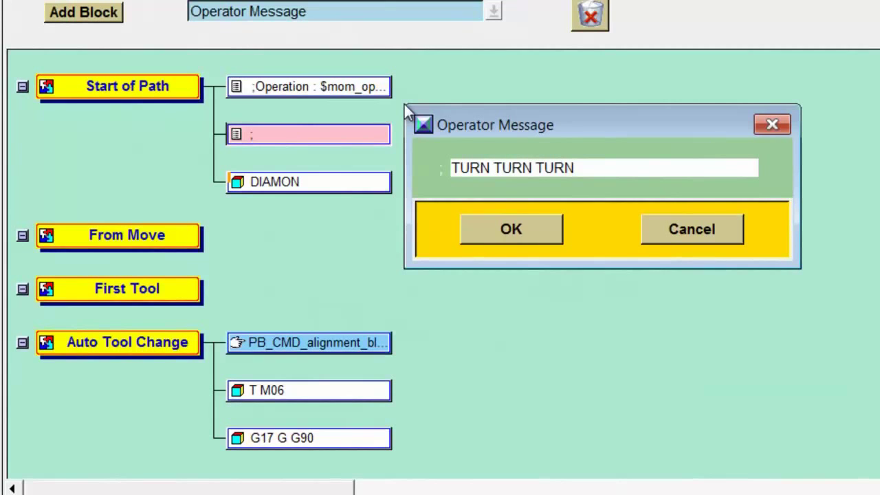
text( TURN)
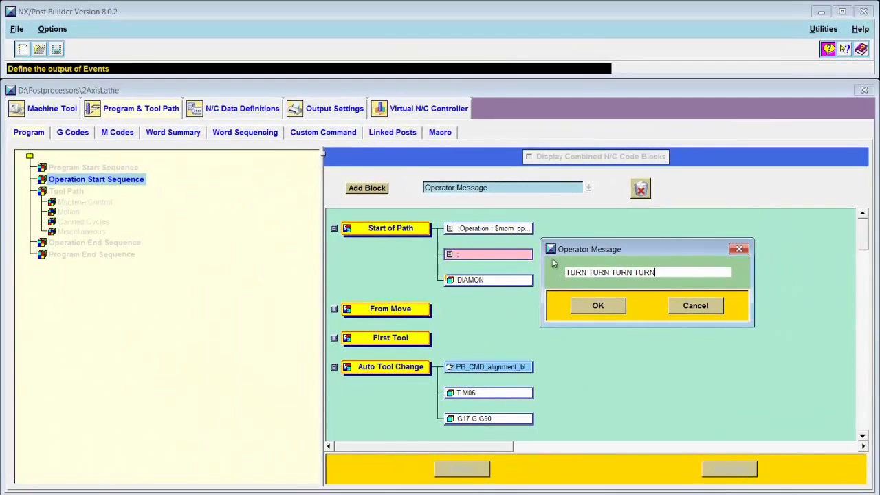
click(543, 234)
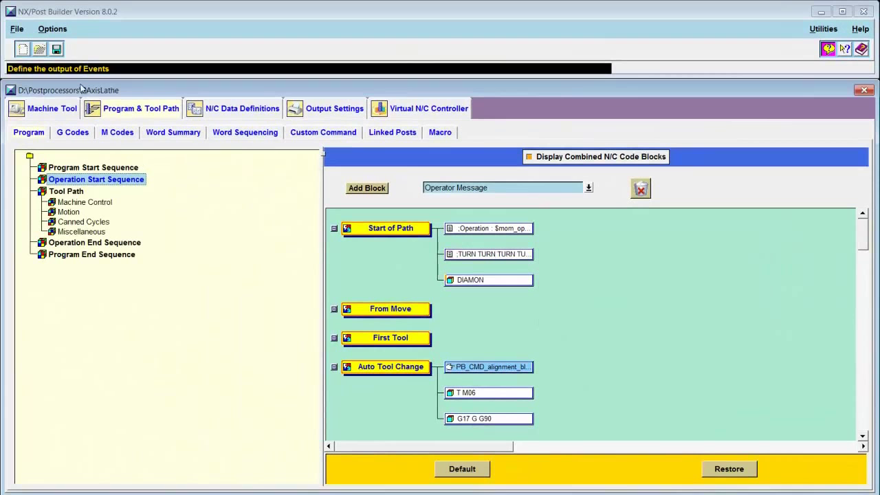
click(57, 49)
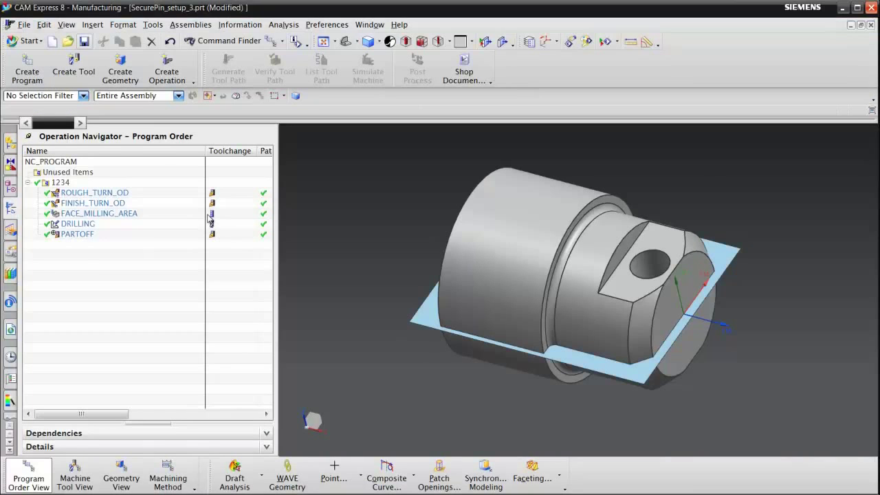
Post program 1234 with the 3axis_millturn_main.pui postprocessor browsed from disk.
click(61, 183)
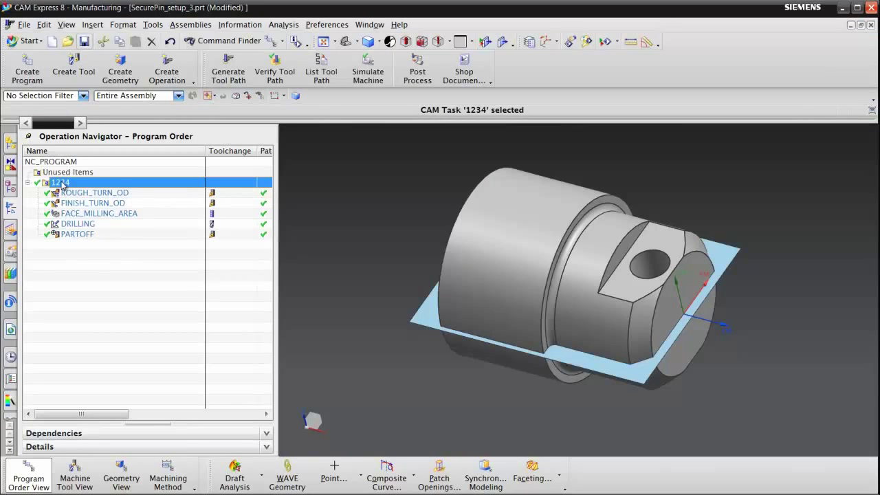
click(418, 75)
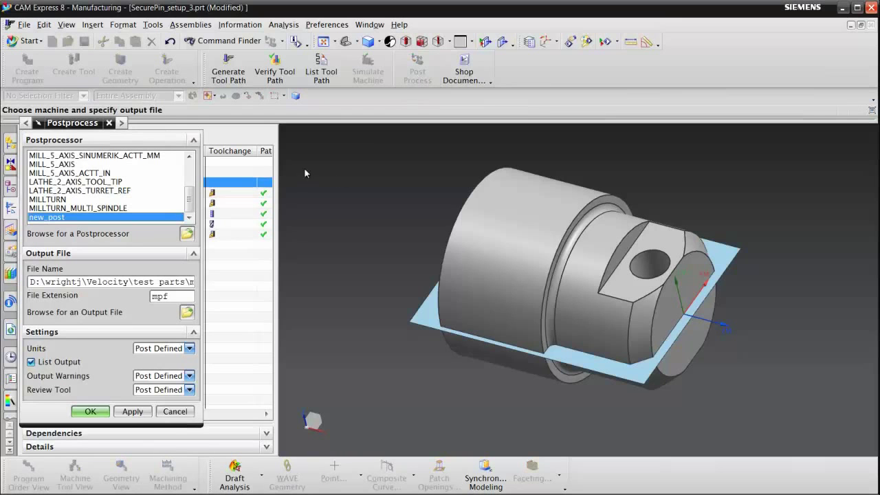
click(187, 234)
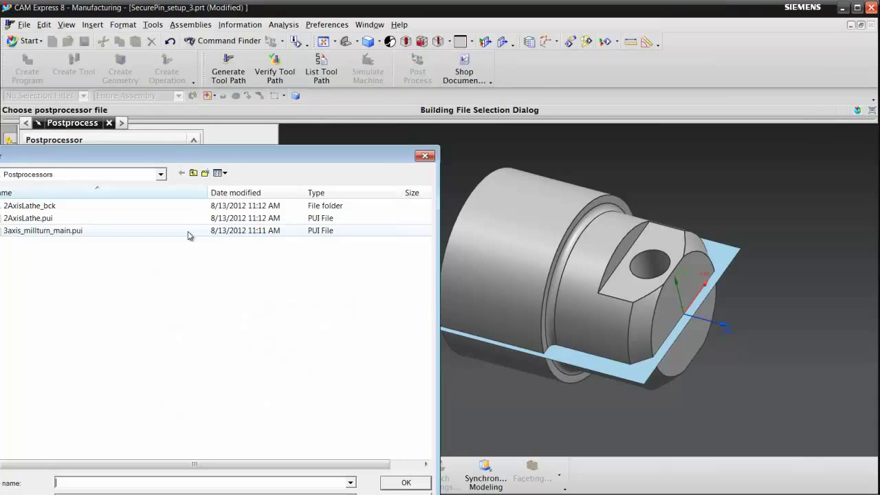
drag(206, 158, 427, 83)
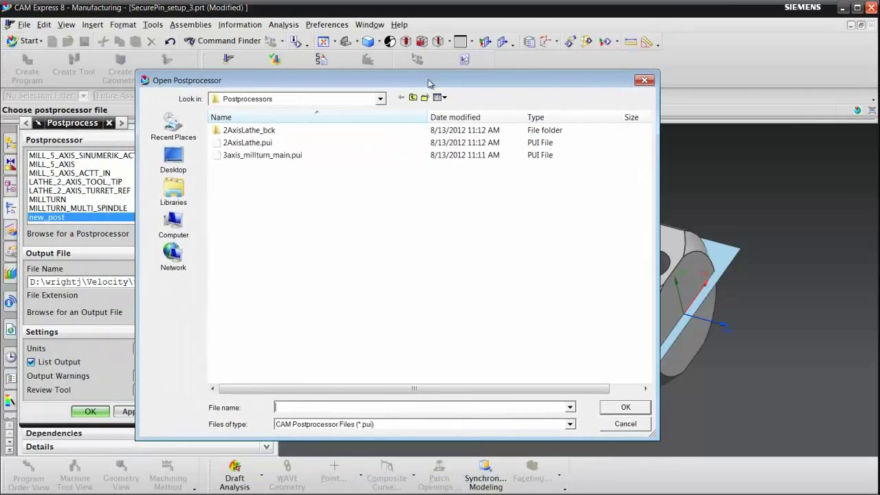
click(269, 156)
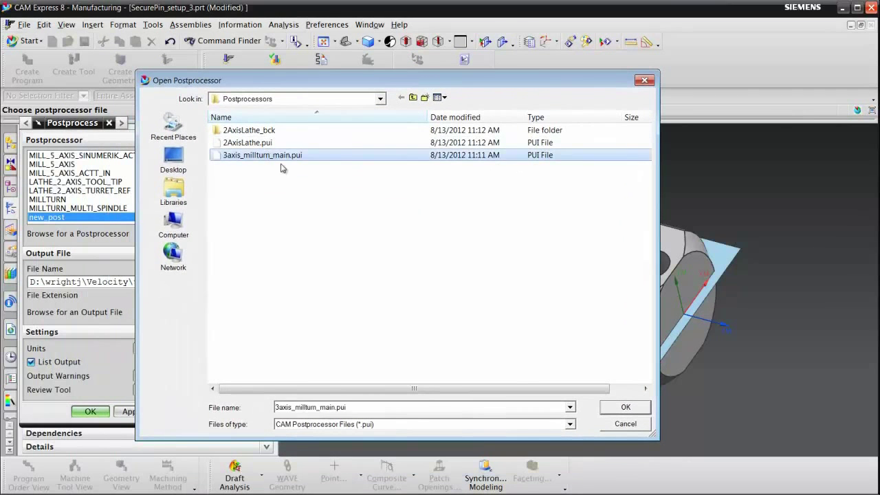
click(625, 408)
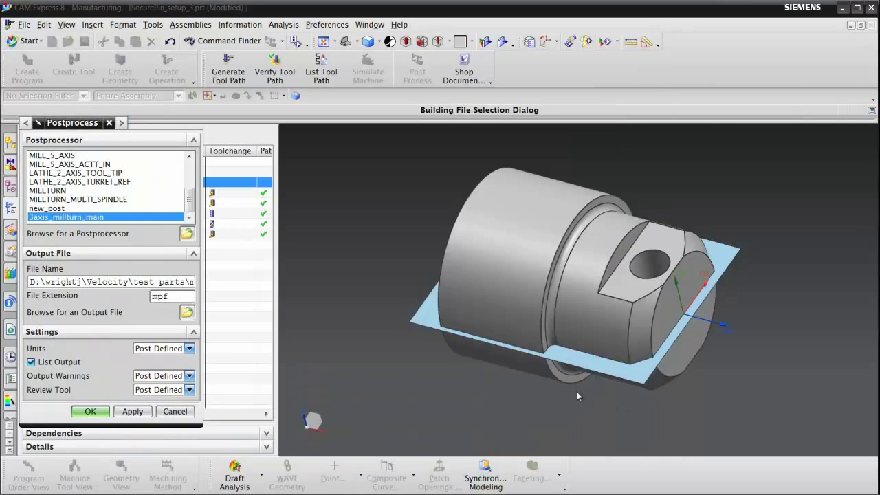
click(90, 411)
Overwrite SecurePin_setup_3.mpf, highlight the MILL message on line N50, and close the listing.
click(320, 308)
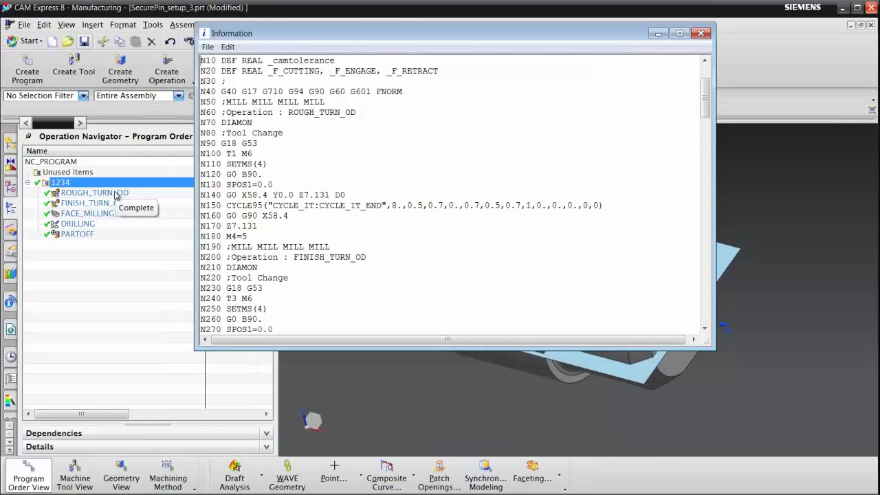
drag(328, 102, 226, 102)
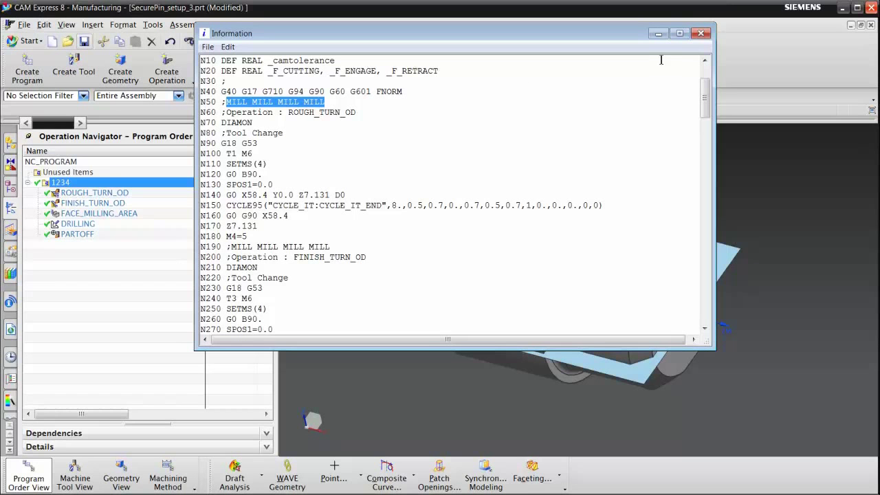
click(700, 34)
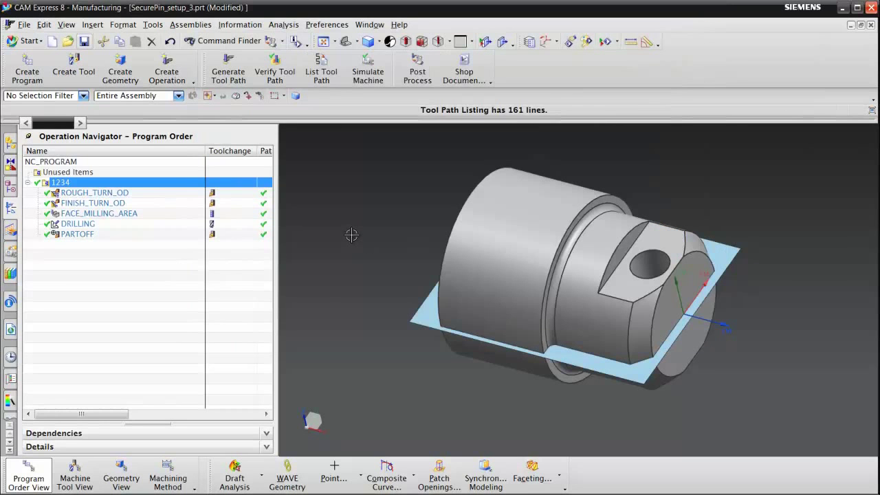
Switch to the Machining Method view and open LATHE_ROUGH's Start Events with Head selected.
click(169, 475)
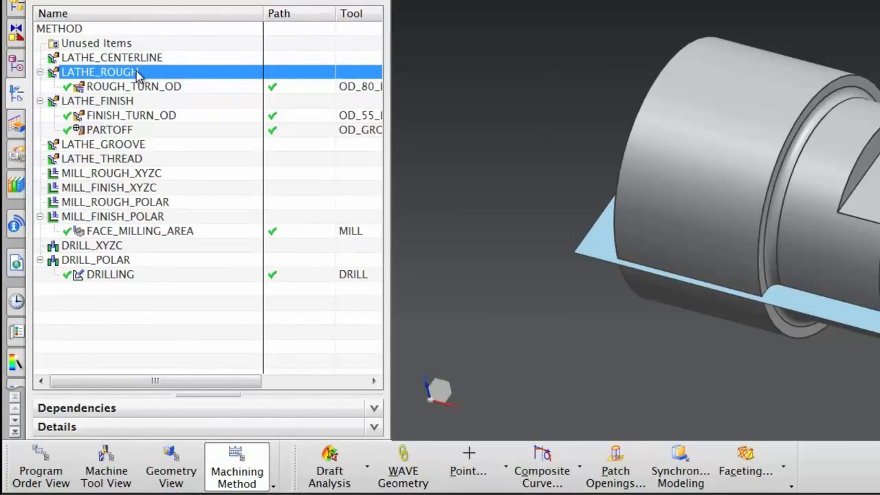
right_click(138, 74)
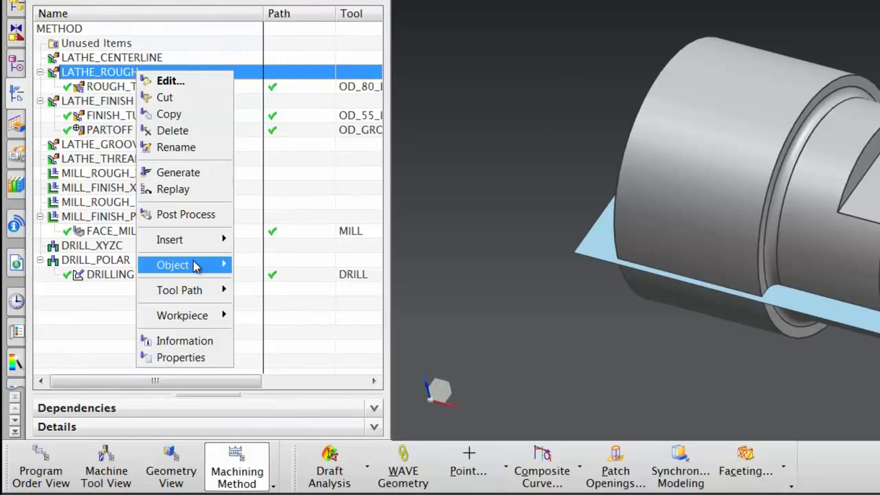
mouse_move(195, 267)
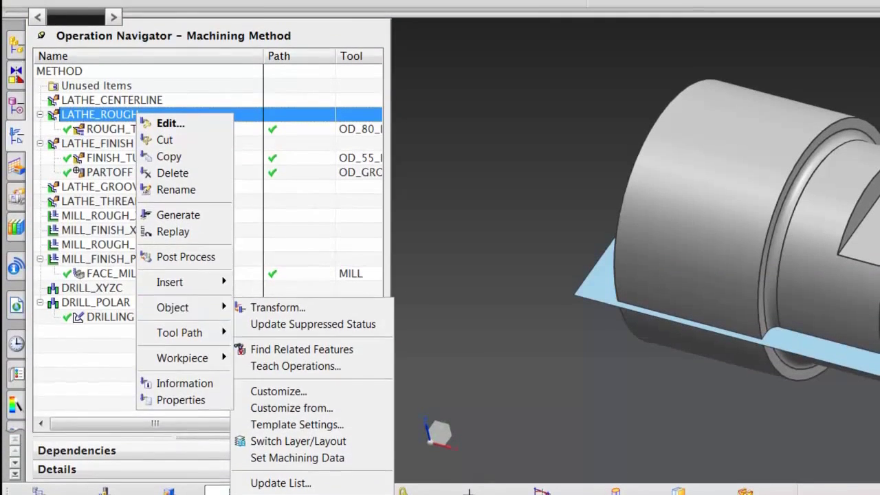
click(289, 494)
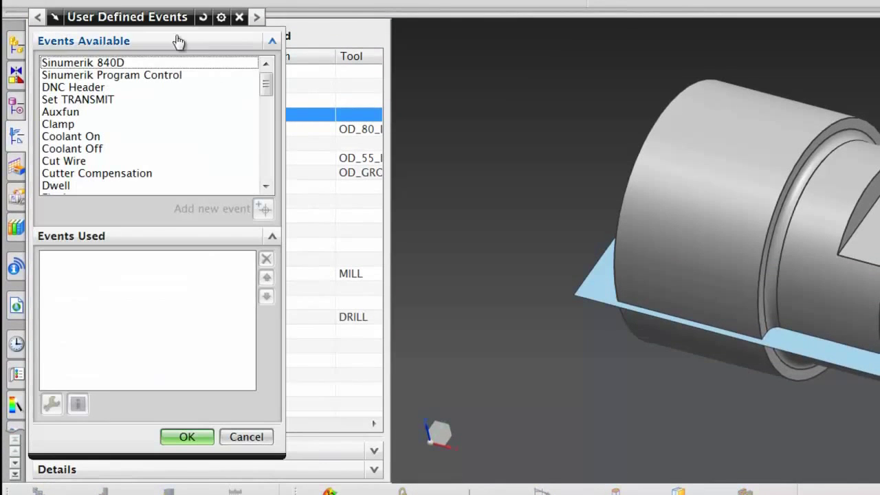
drag(266, 84, 266, 104)
click(55, 115)
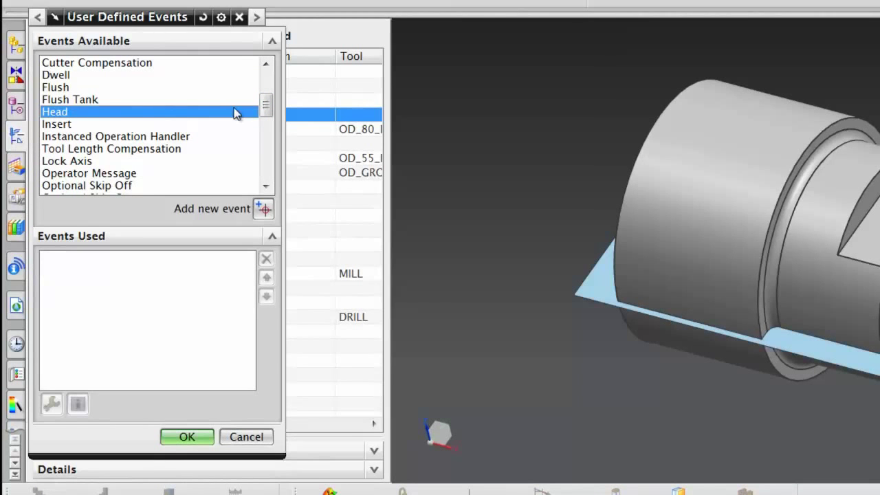
Add an active Head event named TURN and accept the start events.
drag(267, 108, 267, 130)
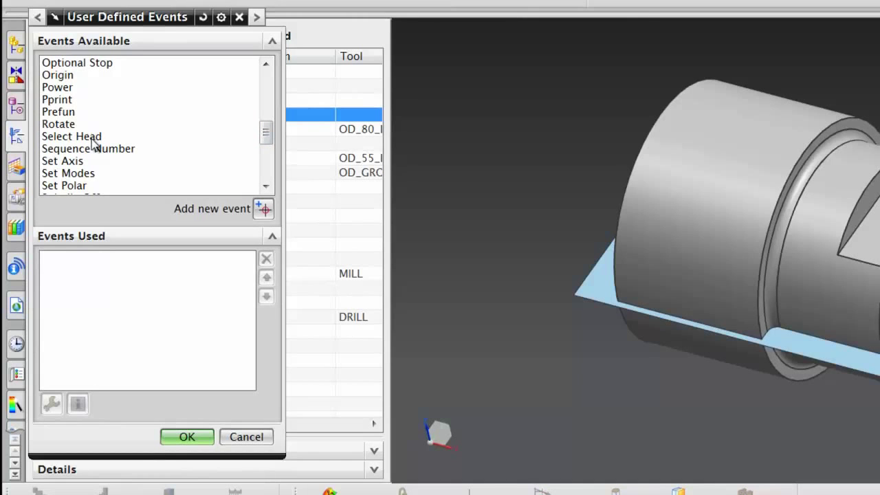
drag(268, 133, 268, 112)
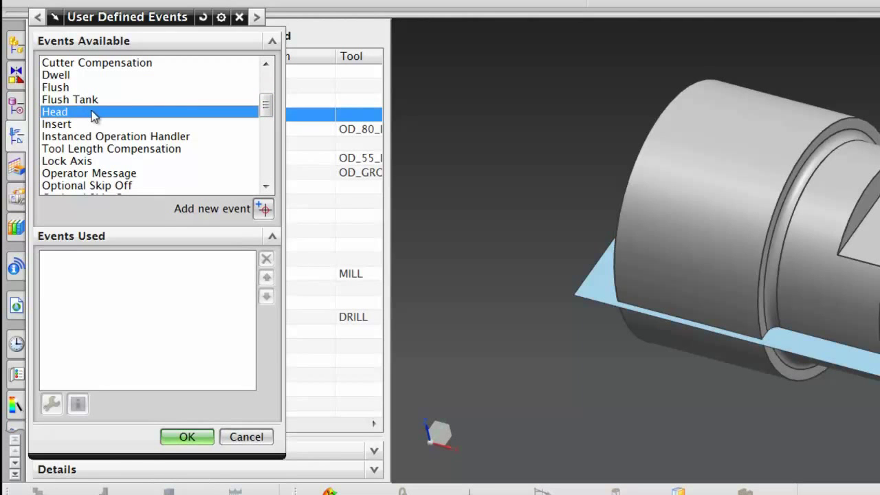
click(264, 209)
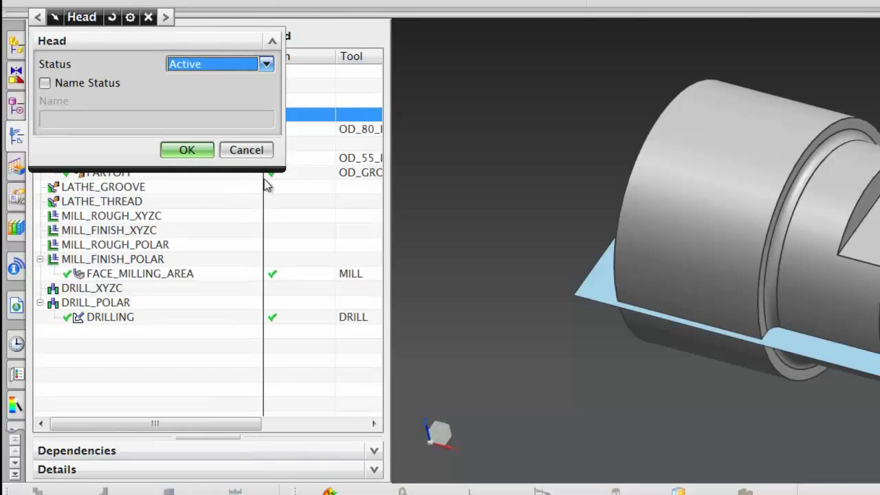
click(44, 82)
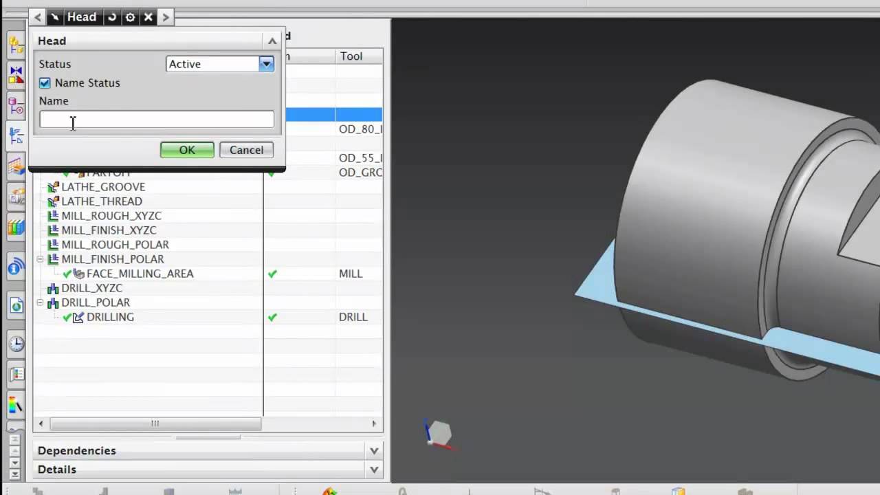
text(TURN)
click(186, 152)
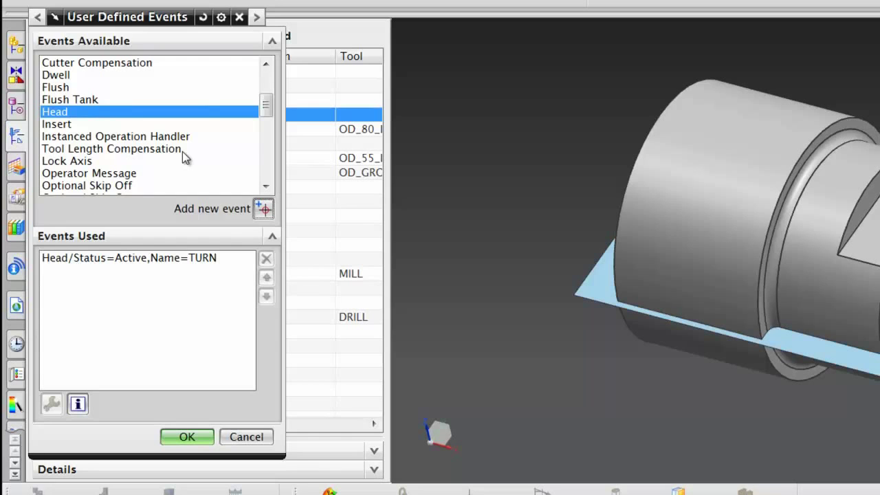
click(191, 439)
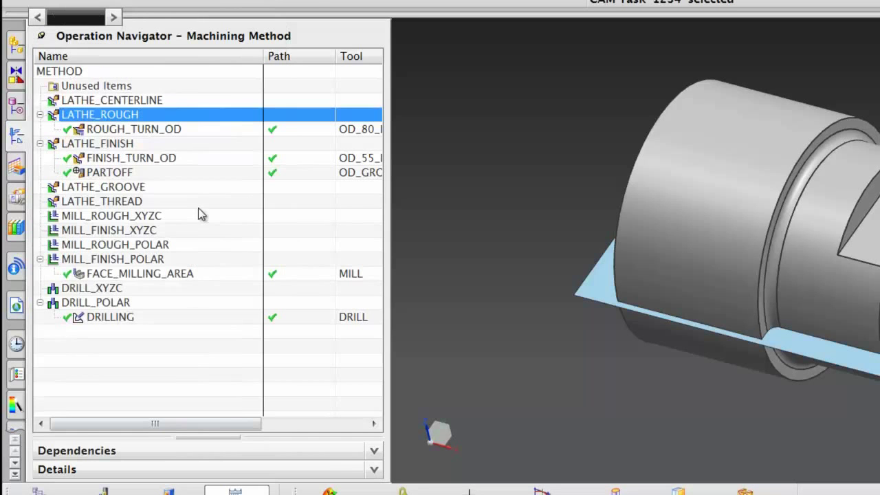
Add an active Head start event named TURN to LATHE_FINISH and accept it.
click(118, 144)
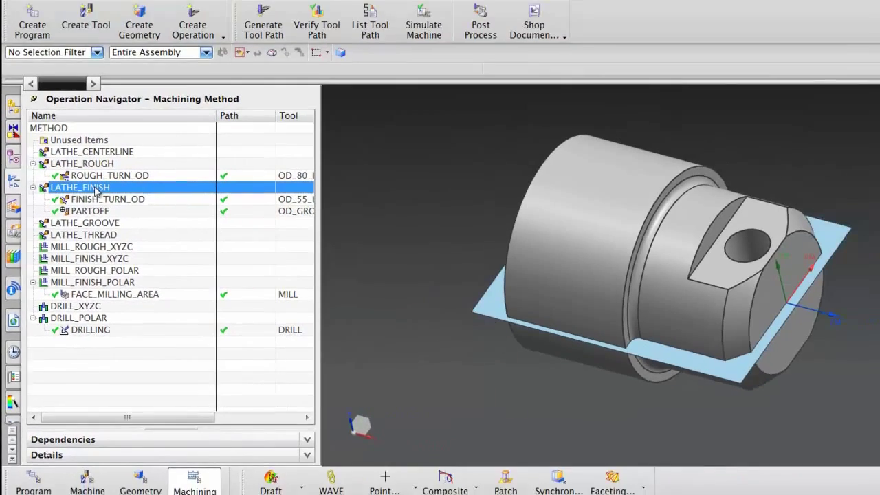
right_click(117, 144)
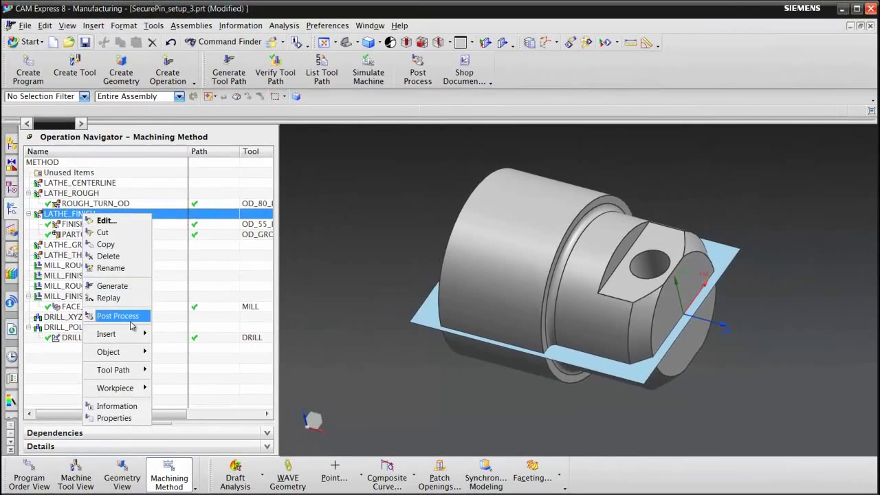
mouse_move(133, 354)
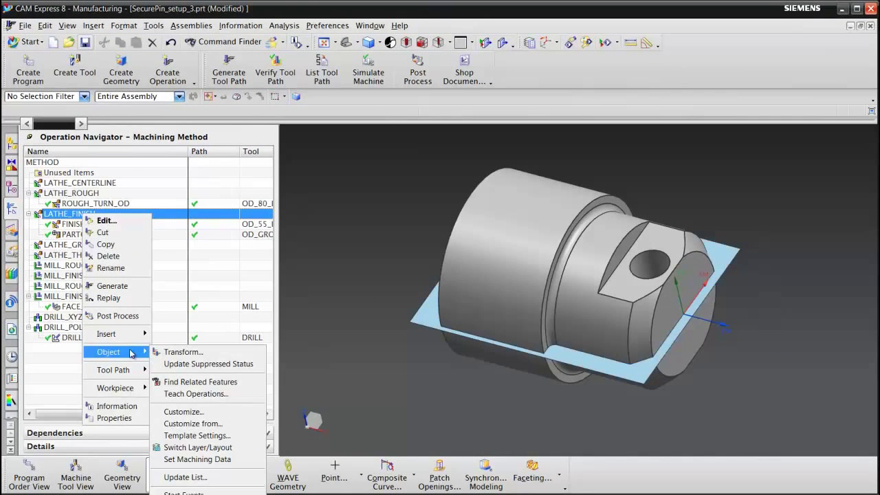
click(231, 493)
scroll(182, 215, down, 3)
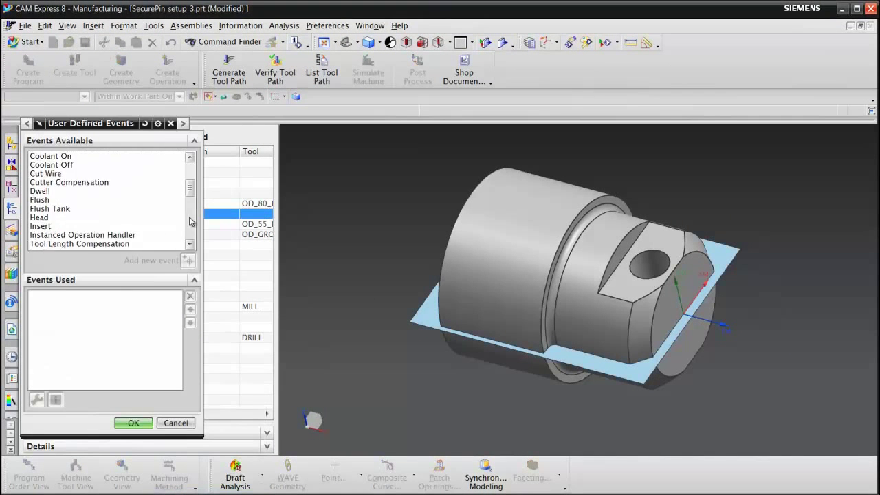
click(40, 183)
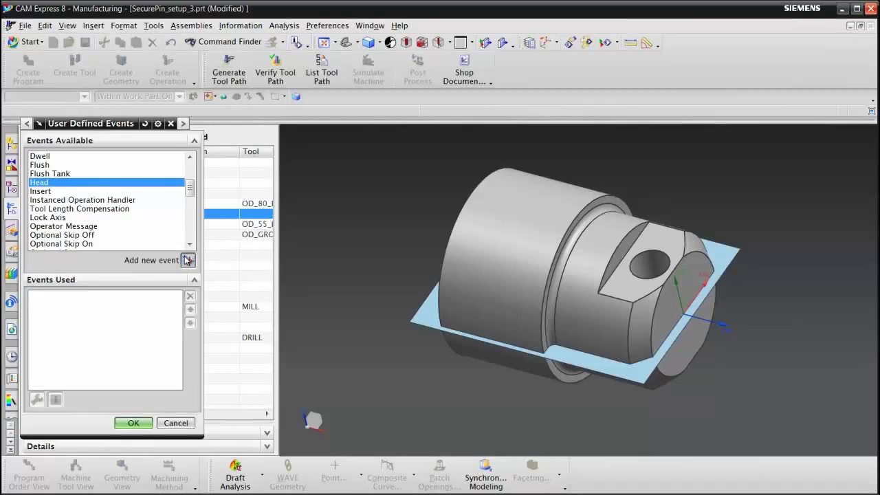
click(188, 260)
click(35, 170)
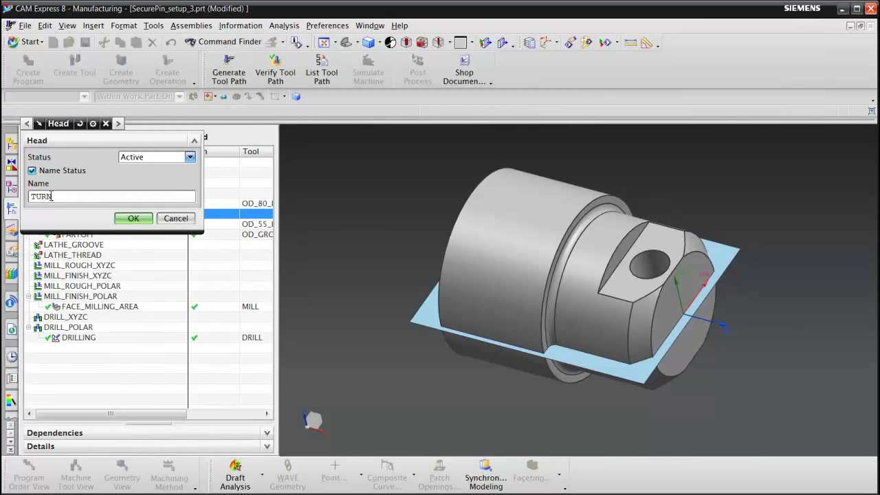
click(136, 219)
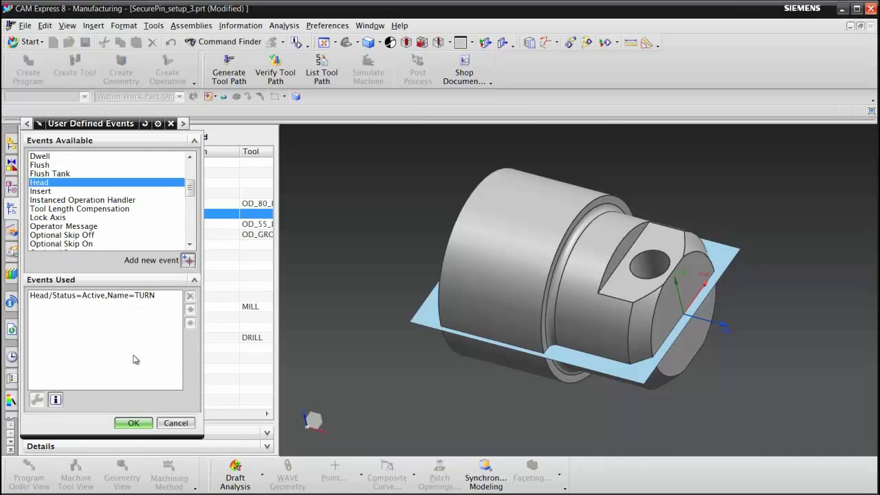
click(132, 423)
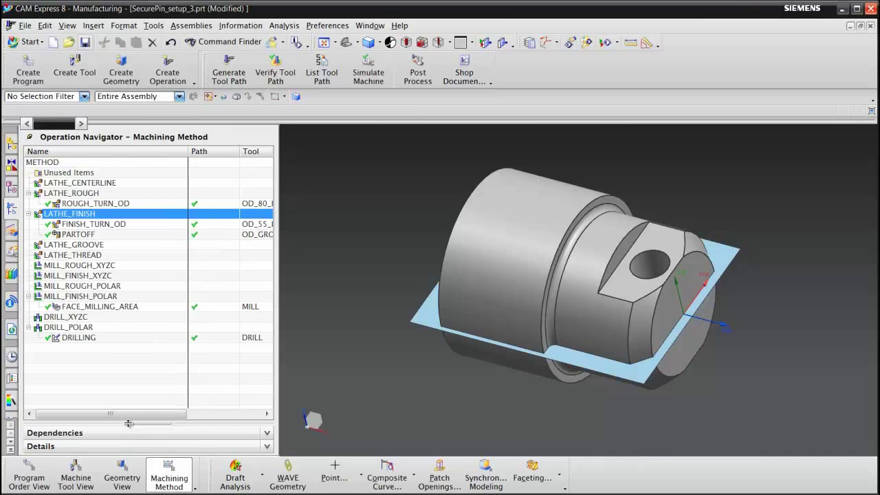
click(93, 296)
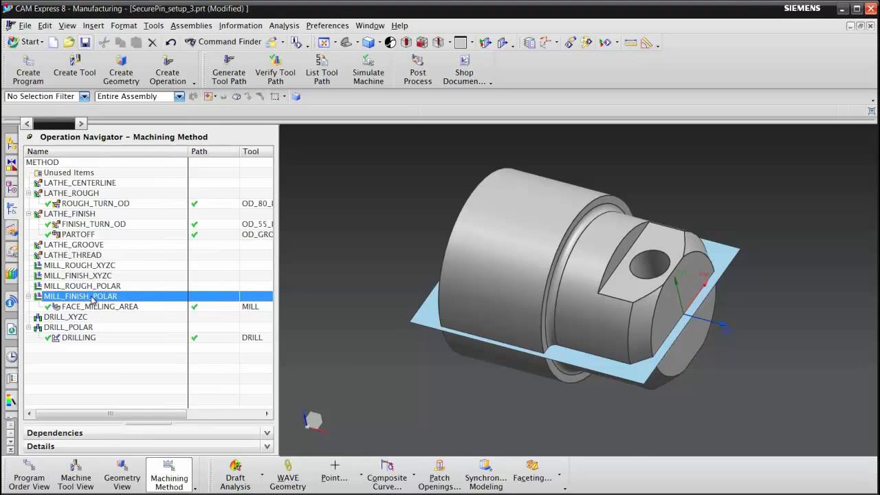
Add an active Head event named MILL to MILL_FINISH_POLAR's End Events and accept it.
right_click(93, 297)
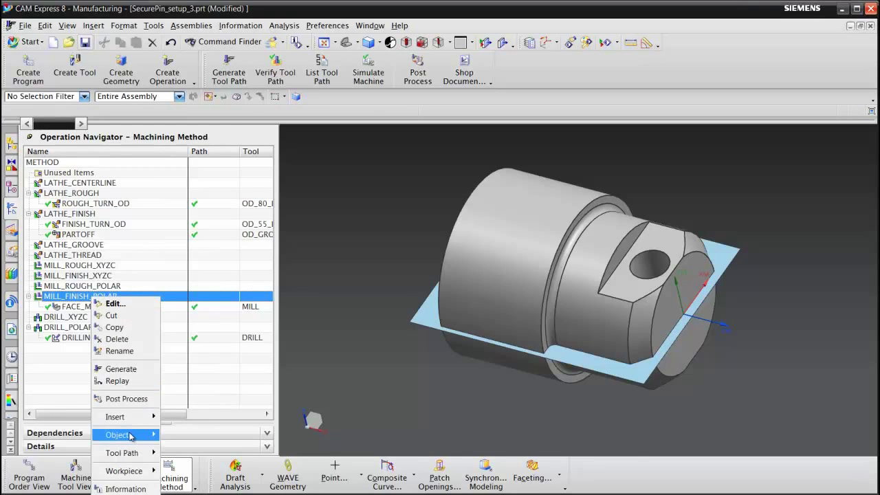
mouse_move(133, 436)
click(212, 423)
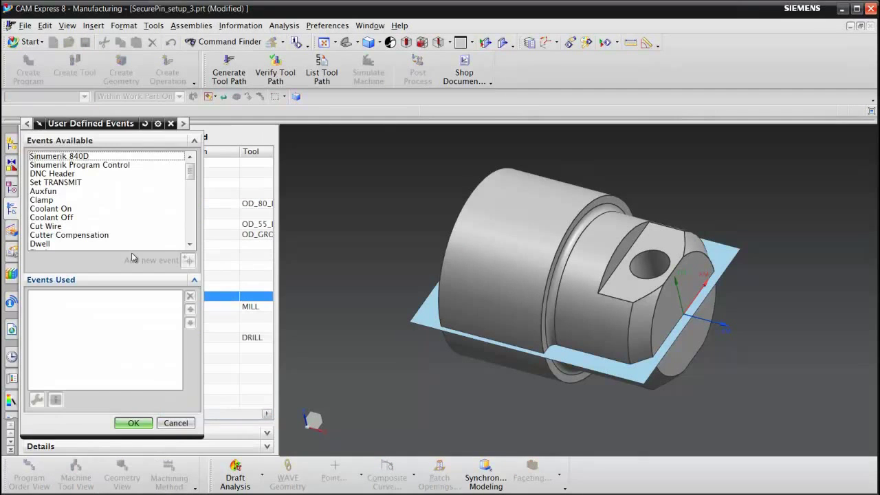
scroll(190, 209, down, 2)
scroll(190, 209, down, 2)
click(50, 184)
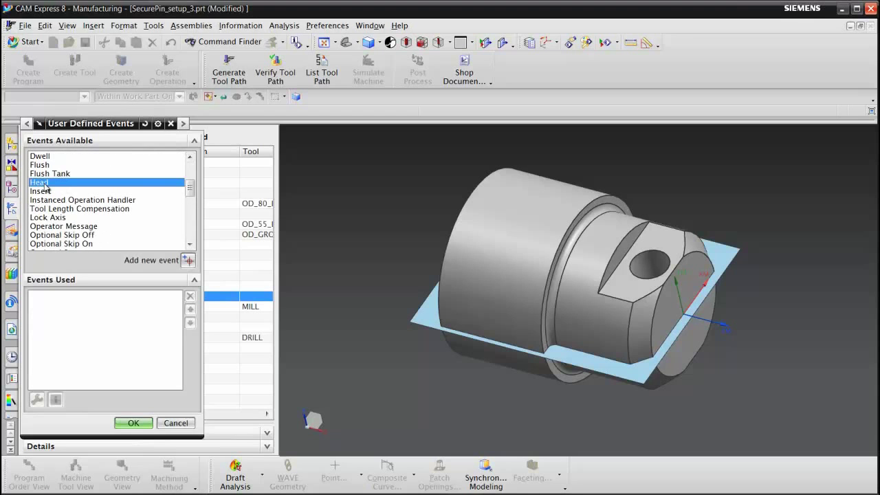
click(187, 260)
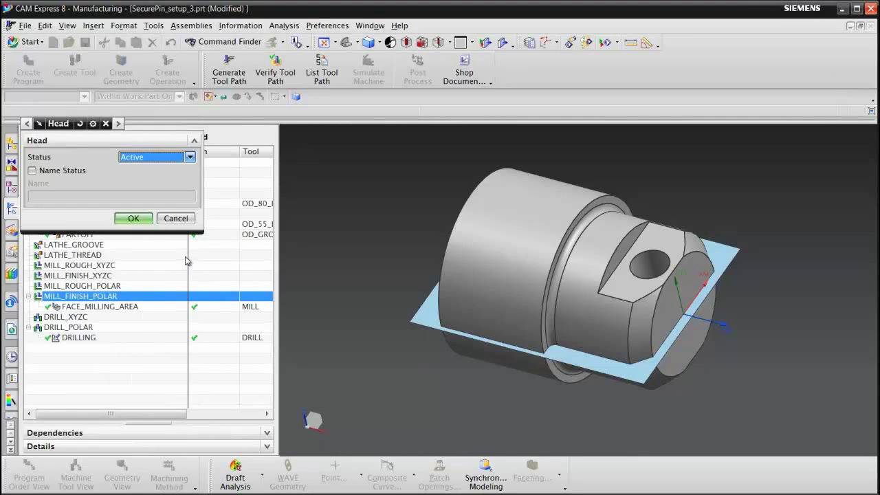
click(55, 171)
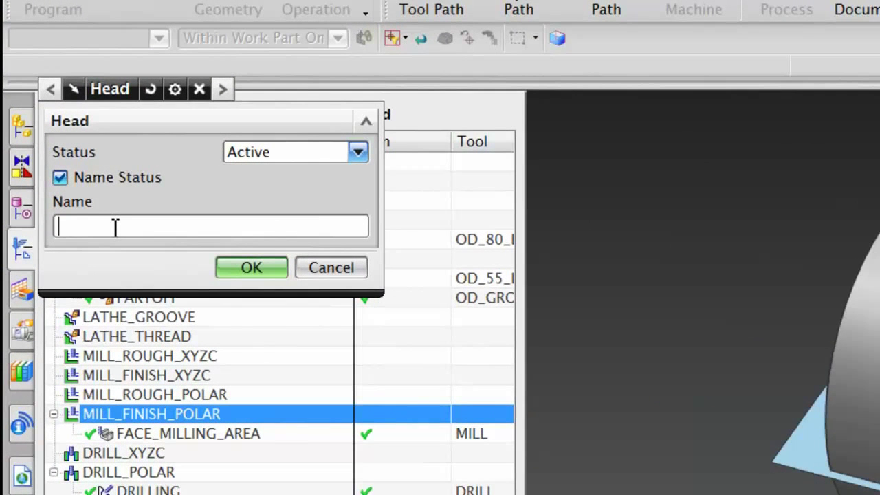
text(MILL)
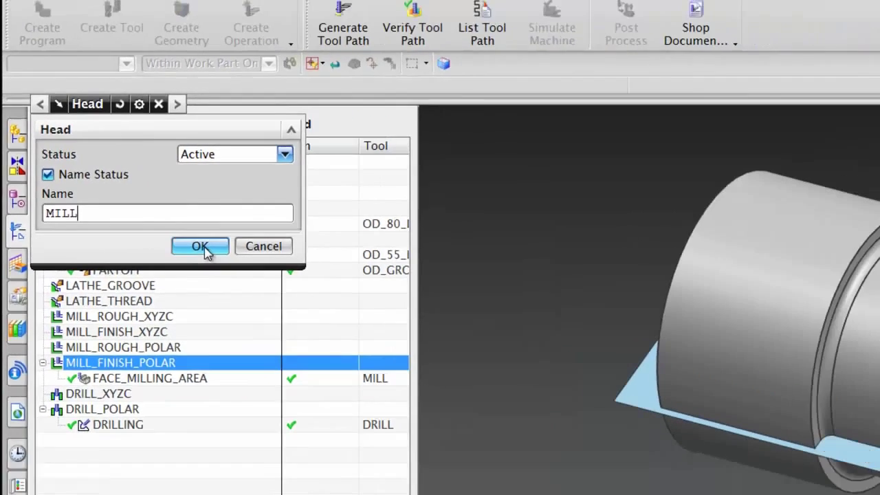
click(252, 268)
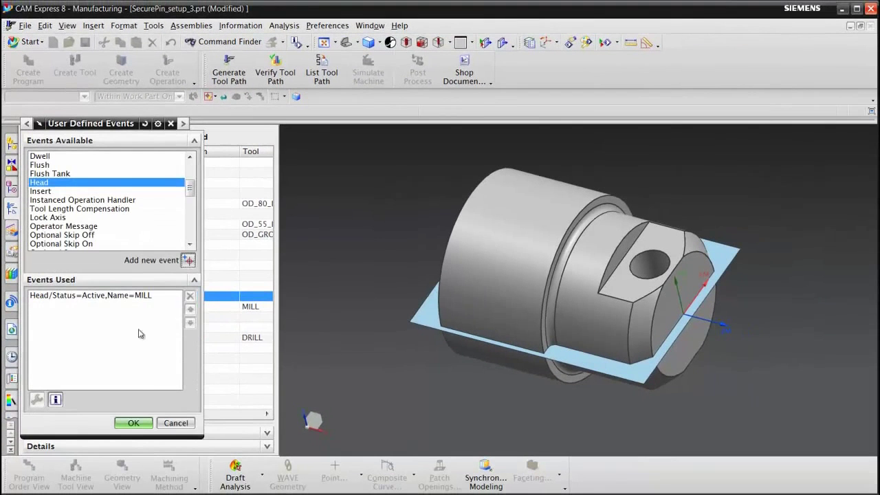
click(131, 422)
click(80, 329)
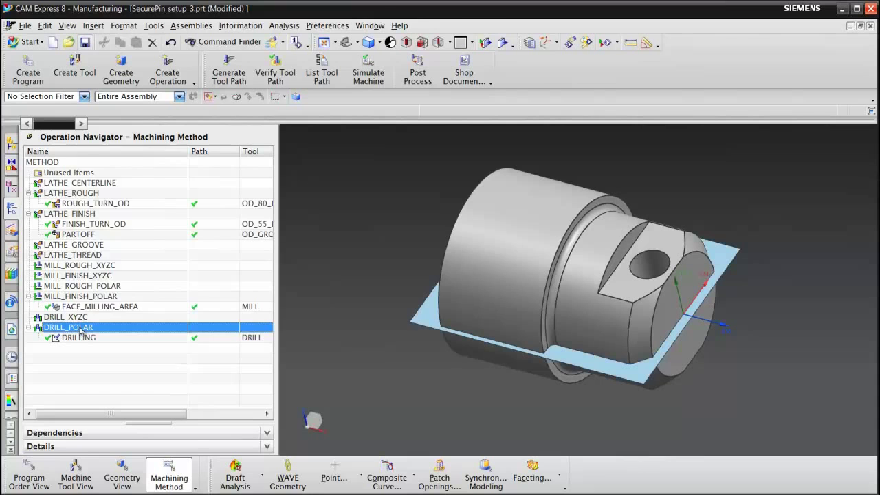
Add an active Head start event named MILL to the DRILL_POLAR method group and accept it.
right_click(80, 329)
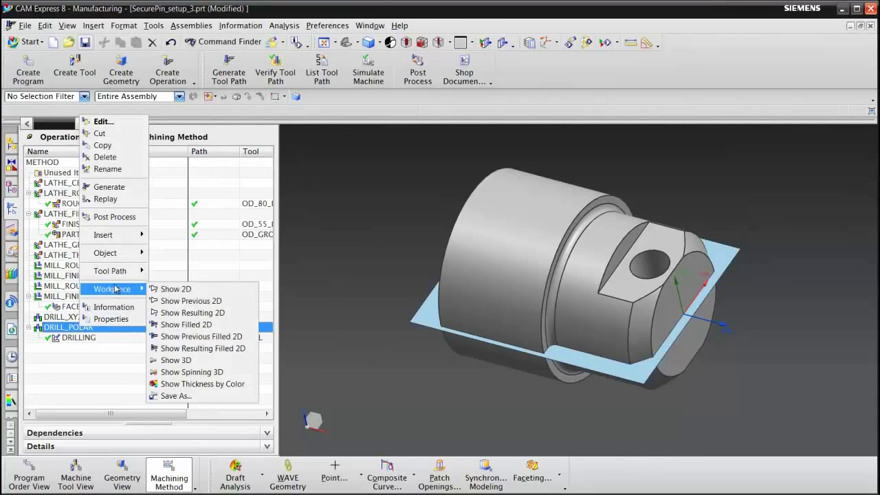
mouse_move(119, 258)
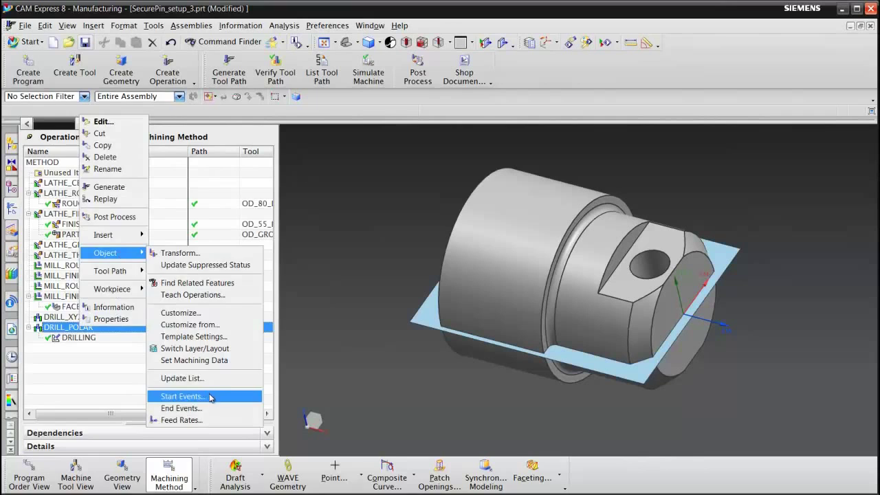
click(183, 396)
scroll(191, 232, down, 3)
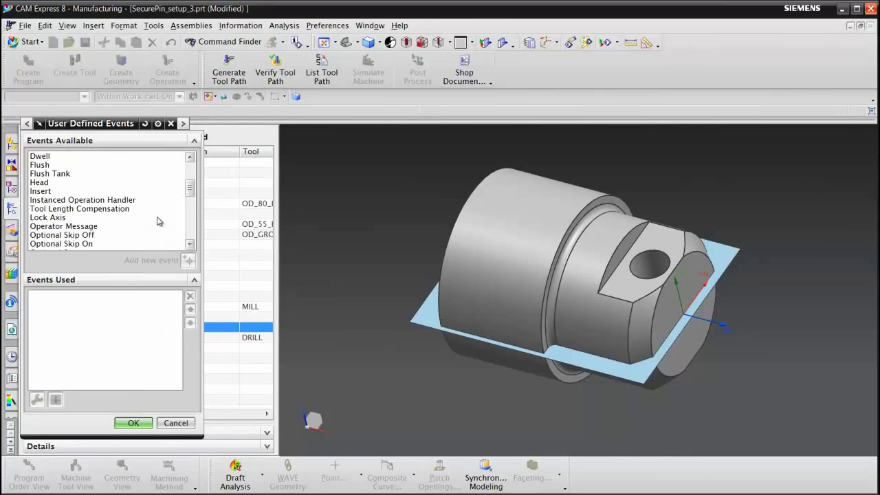
click(40, 182)
click(188, 260)
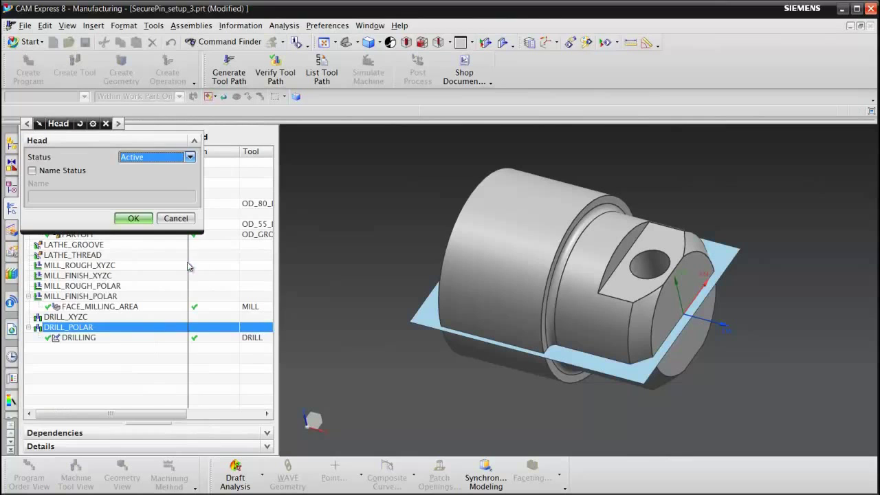
click(32, 171)
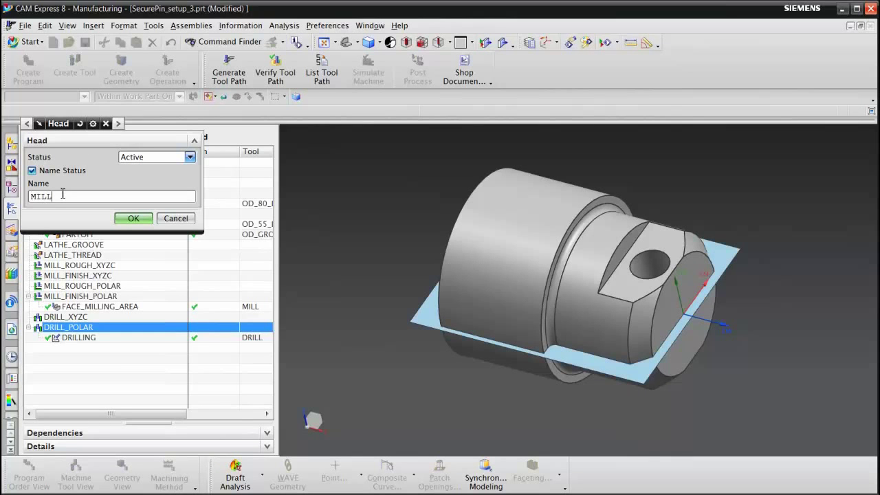
click(131, 219)
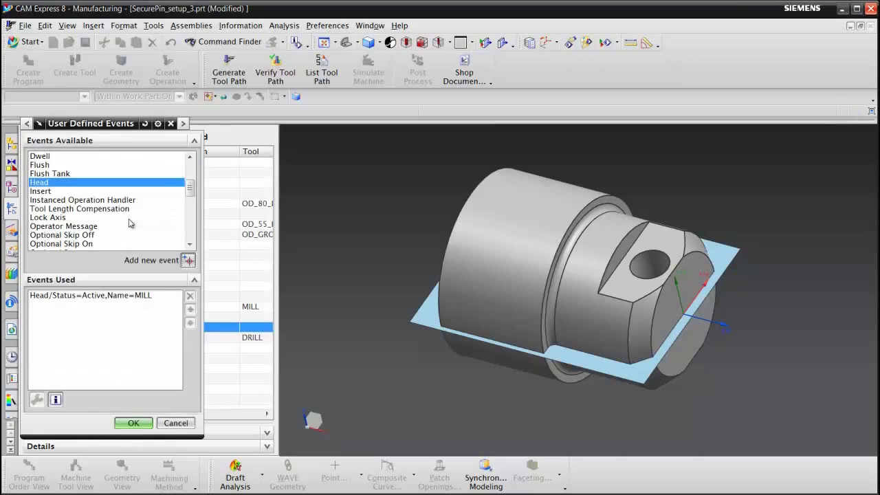
click(134, 423)
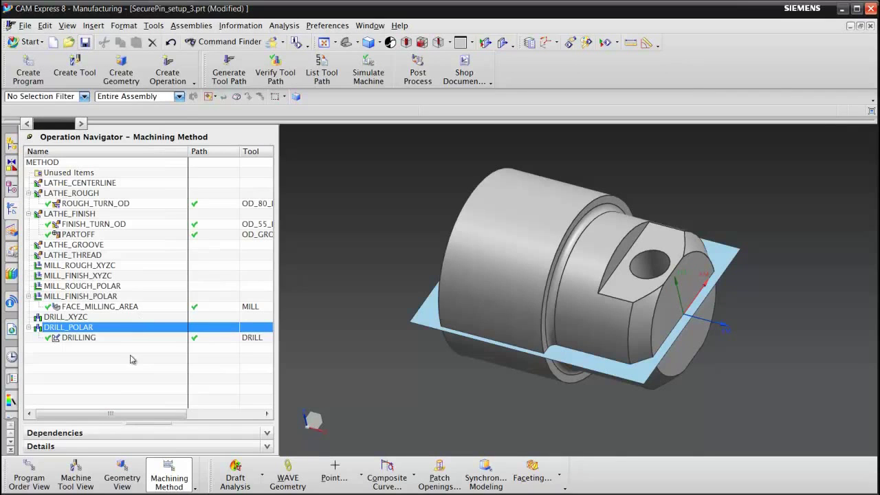
Post-process program 1234 with 3axis_millturn_main, overwriting SecurePin_setup_3.mpf.
click(41, 473)
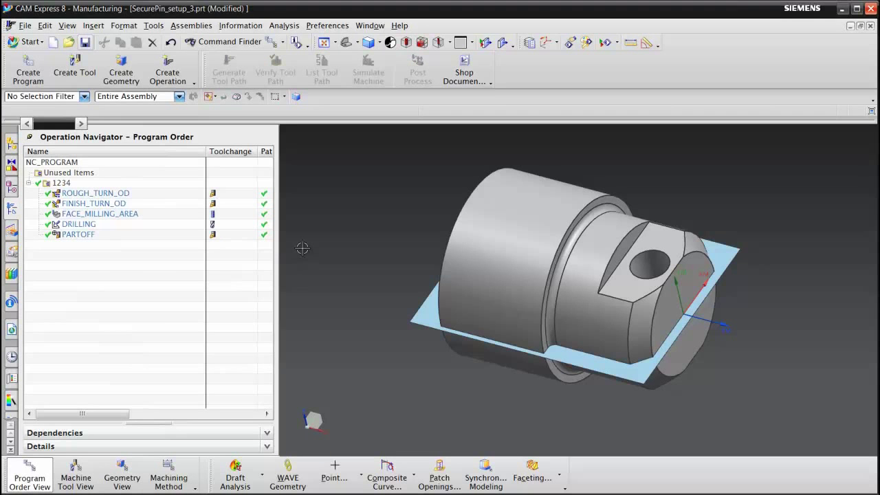
click(63, 184)
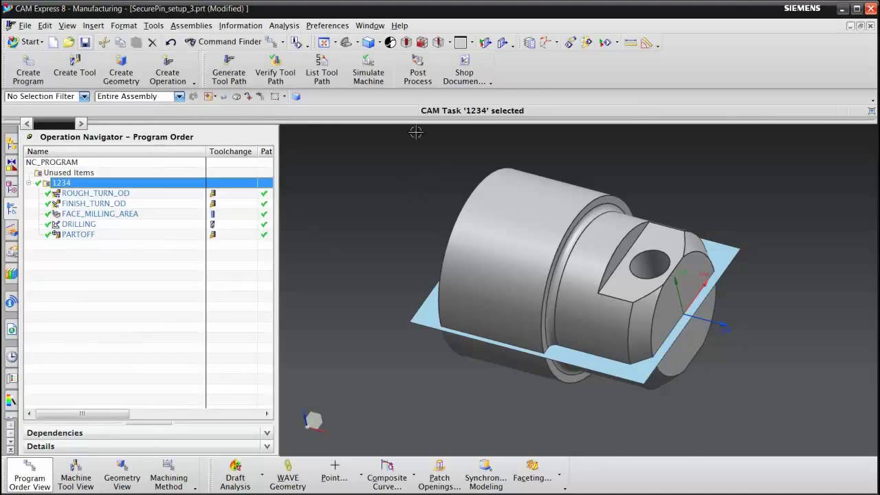
click(417, 74)
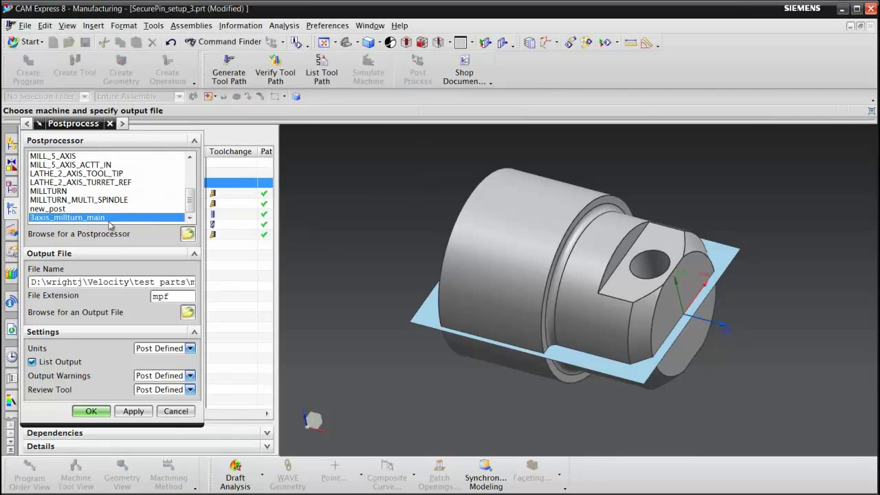
click(104, 416)
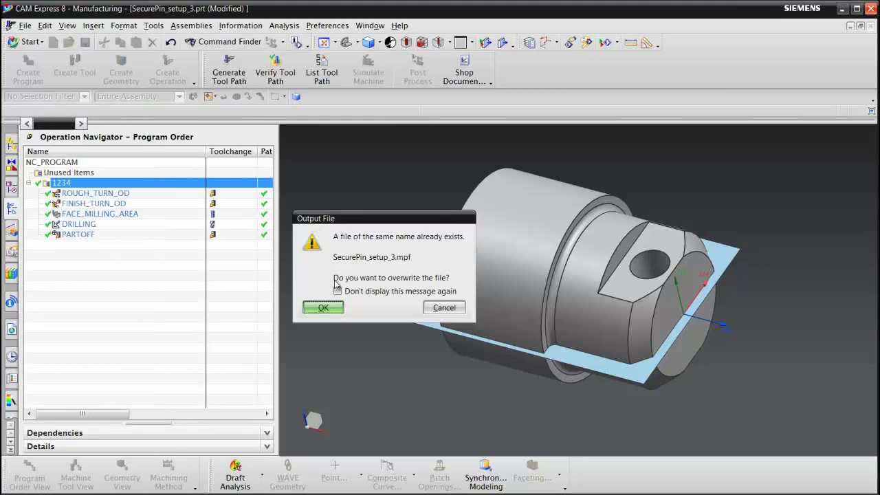
click(336, 306)
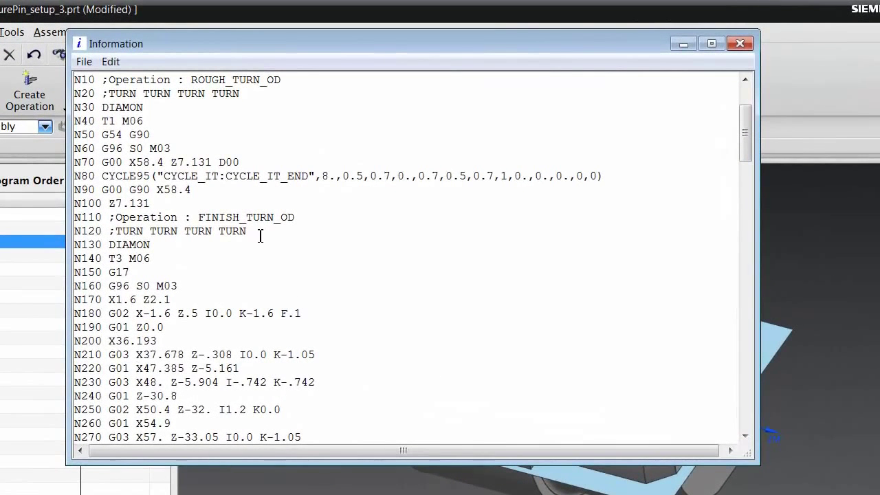
Highlight the TURN and MILL messages in the posted NC listing.
drag(263, 235, 110, 232)
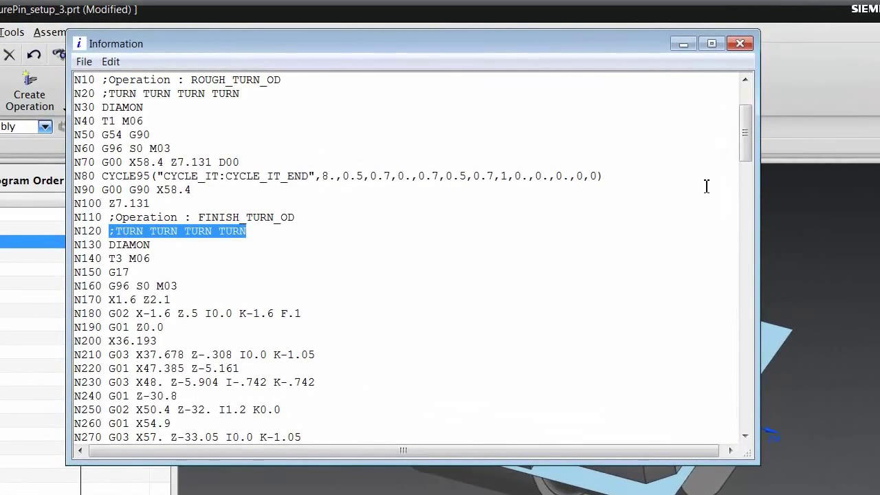
drag(743, 130, 743, 179)
drag(256, 221, 110, 227)
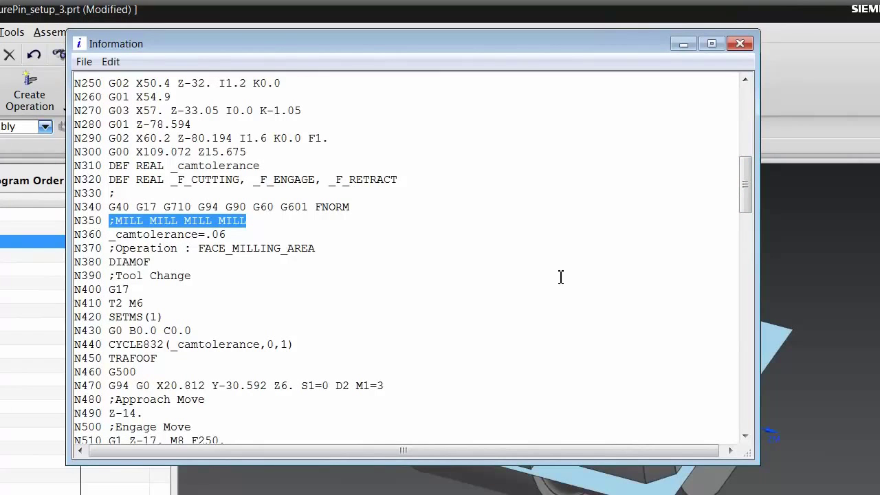